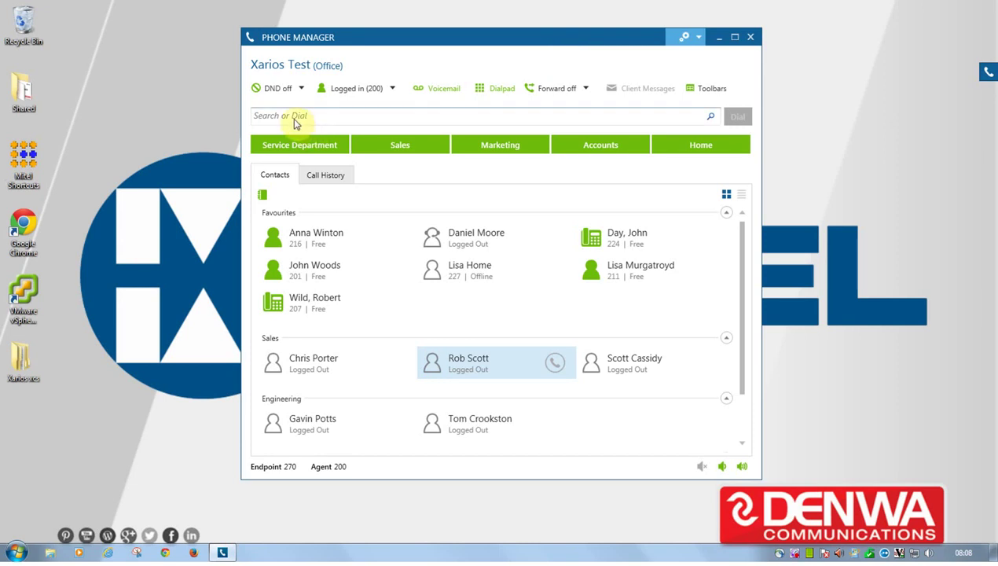
pyautogui.click(293, 118)
pyautogui.write('rob')
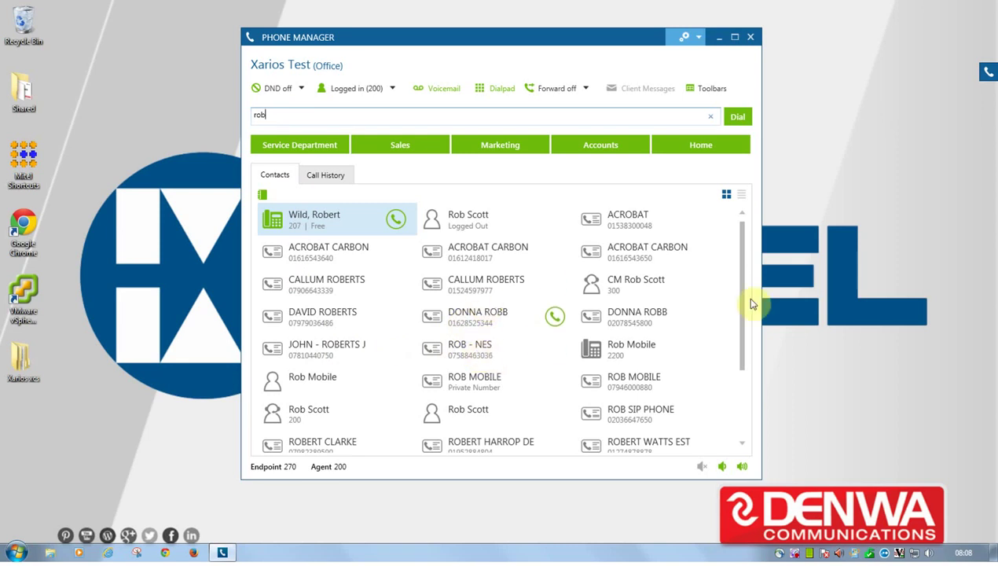
pyautogui.click(630, 319)
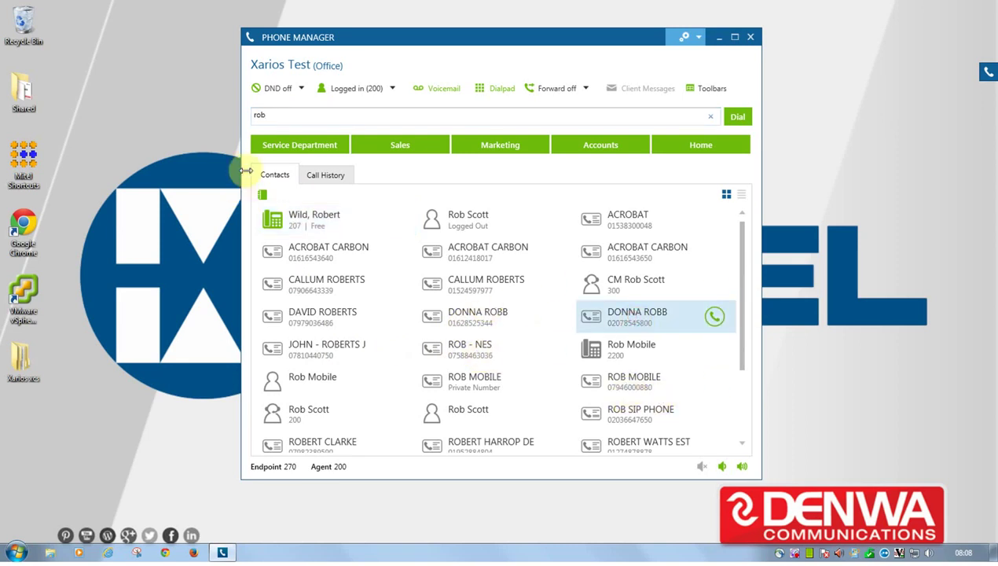
pyautogui.click(712, 118)
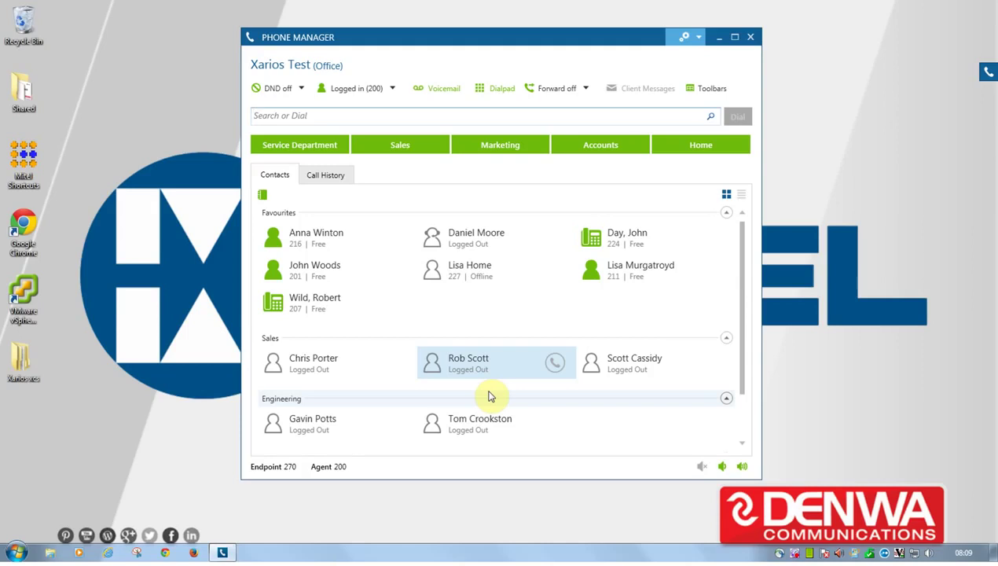
pyautogui.click(497, 89)
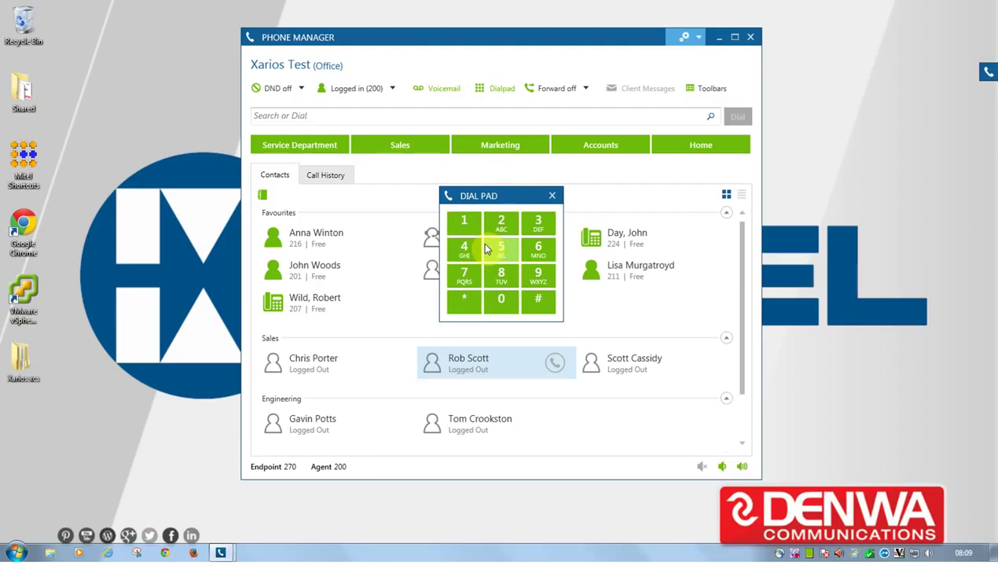
pyautogui.click(552, 195)
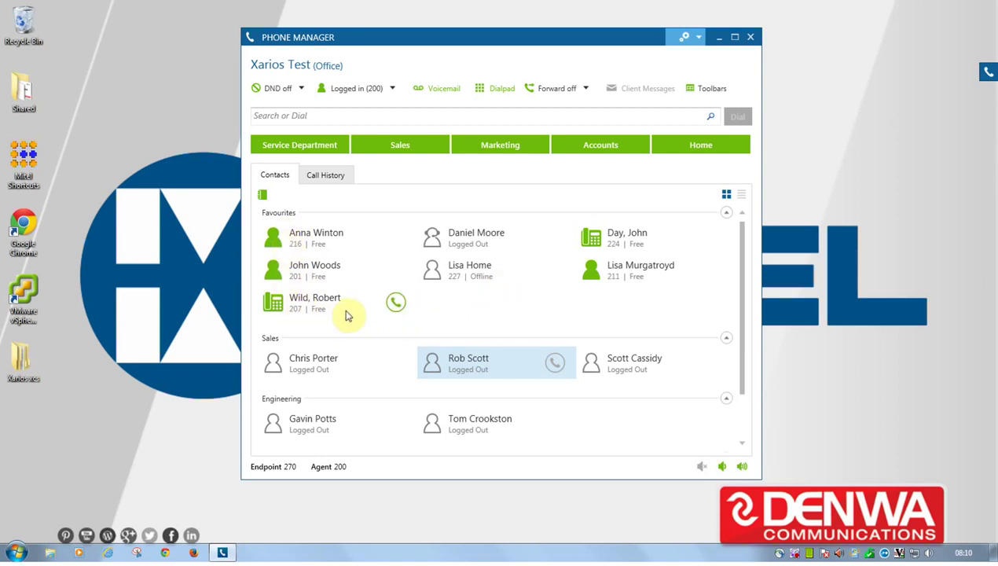
pyautogui.moveTo(397, 305)
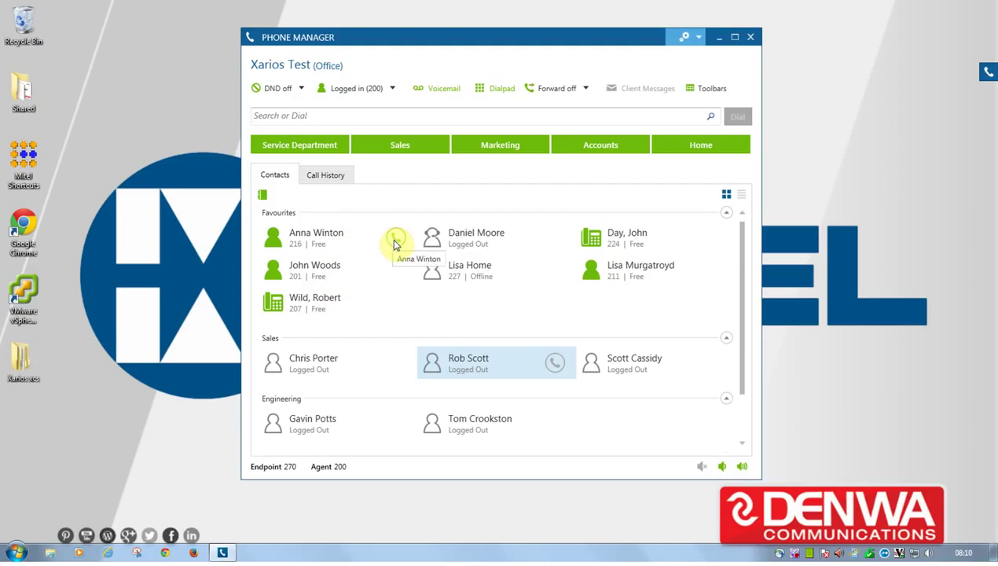
pyautogui.click(394, 241)
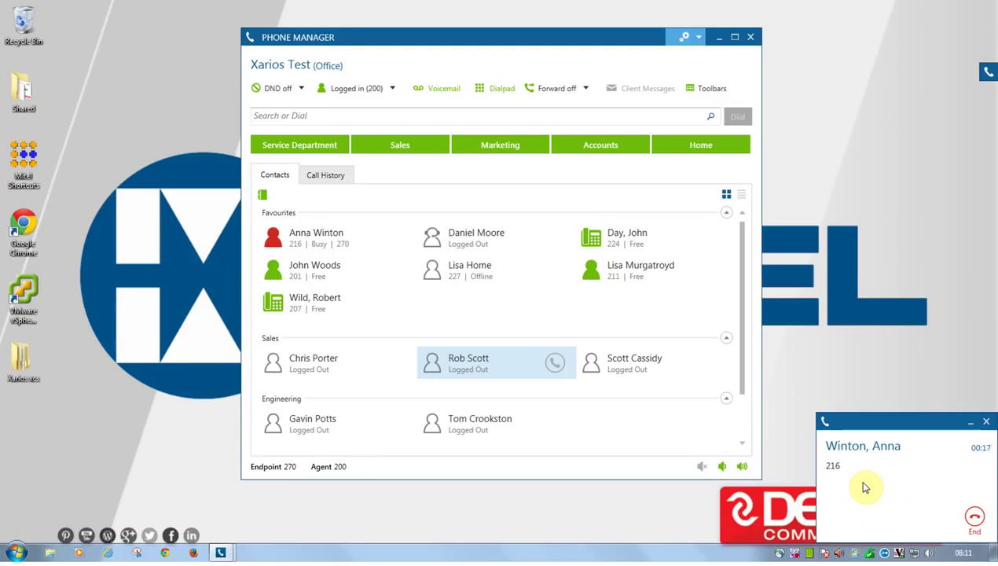
pyautogui.click(971, 519)
pyautogui.click(397, 307)
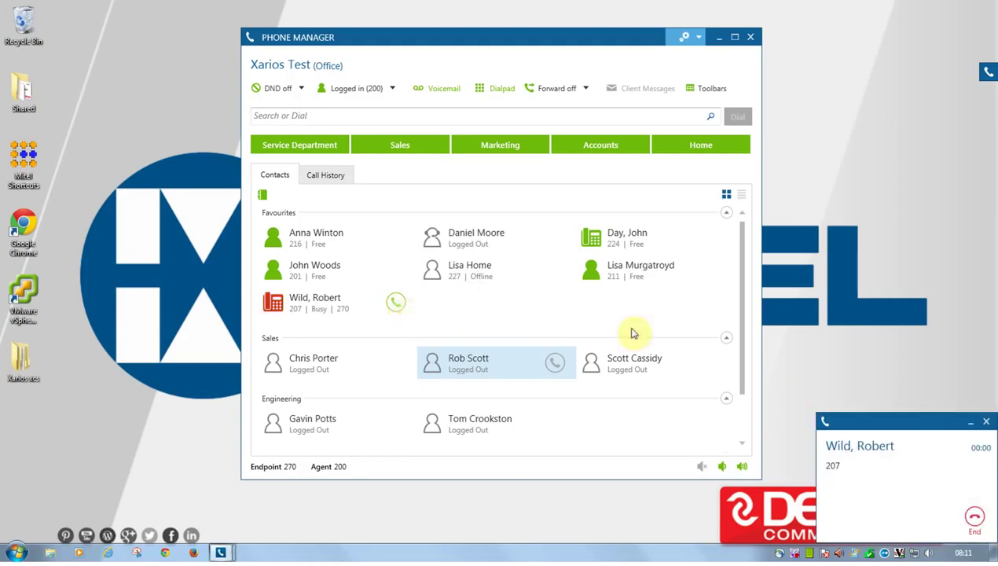
pyautogui.click(971, 518)
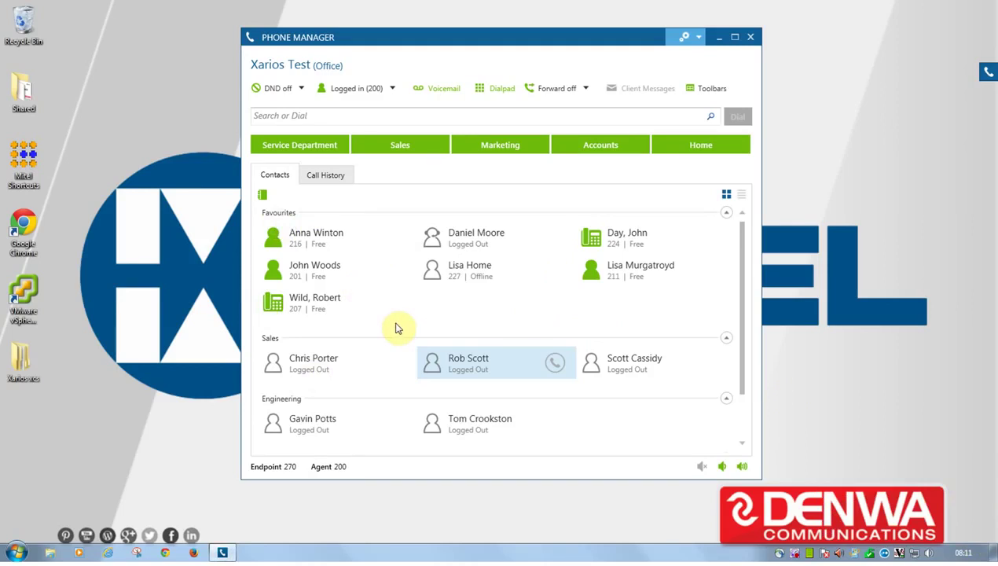
# Show contacts as a detailed list with Number, Agent State, Caller ID, DND and Calls Queueing columns.
pyautogui.click(446, 316)
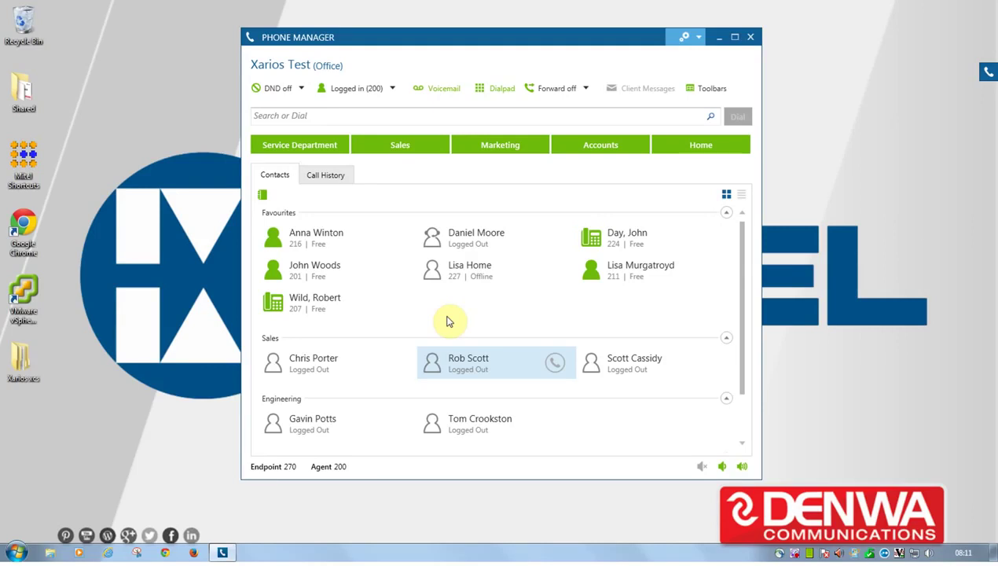
pyautogui.click(263, 195)
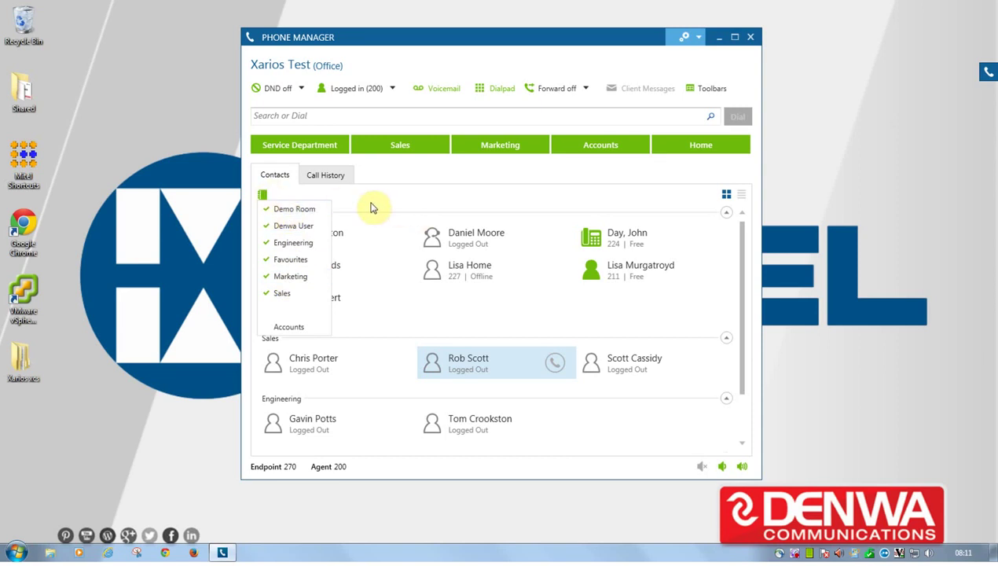
pyautogui.click(290, 198)
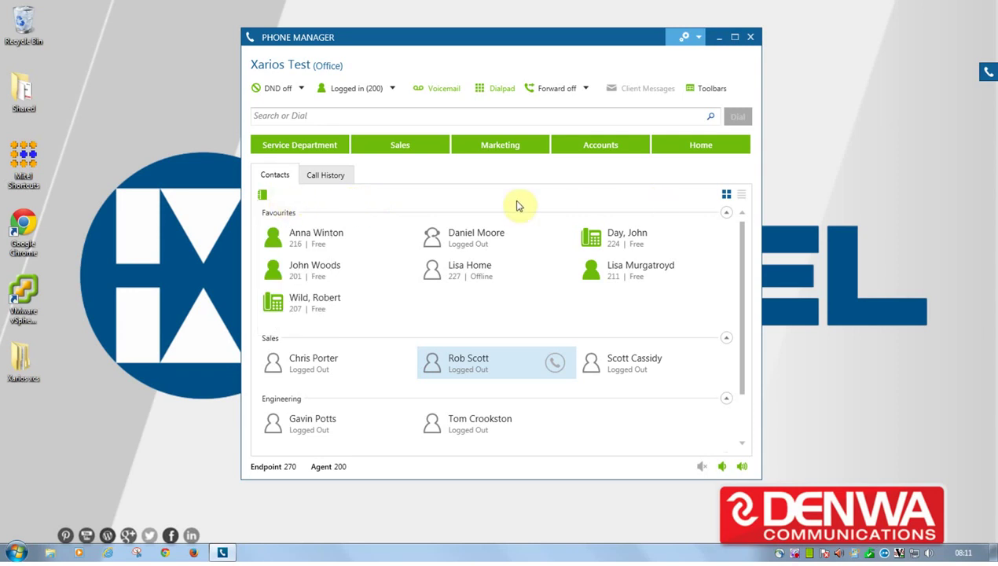
pyautogui.click(742, 196)
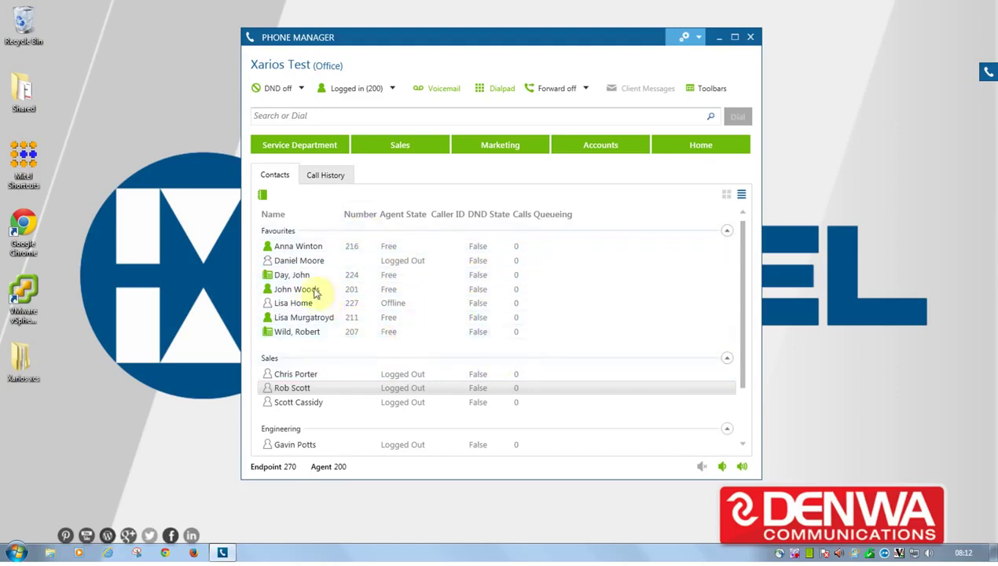
pyautogui.click(287, 248)
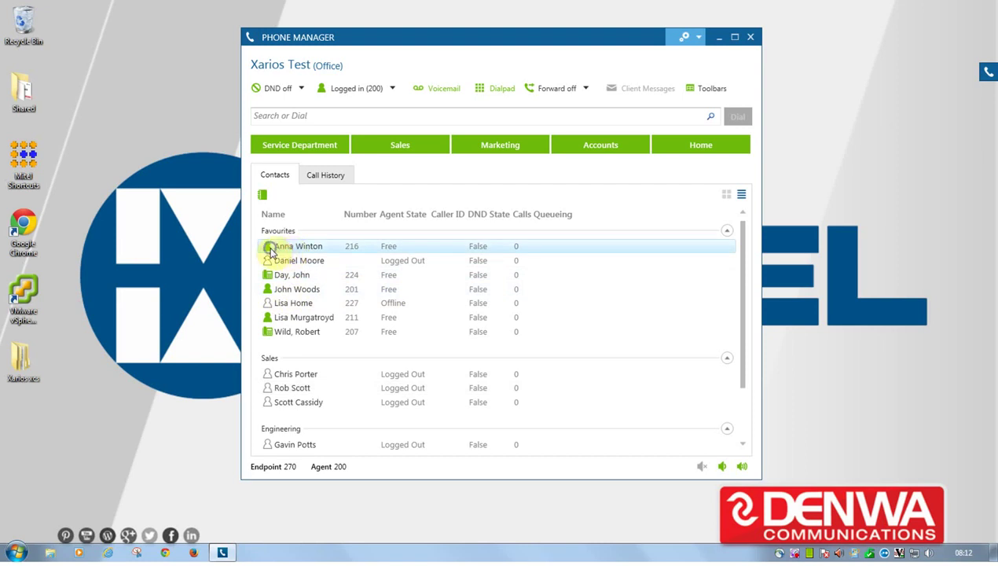
pyautogui.rightClick(285, 251)
pyautogui.moveTo(308, 259)
pyautogui.click(401, 262)
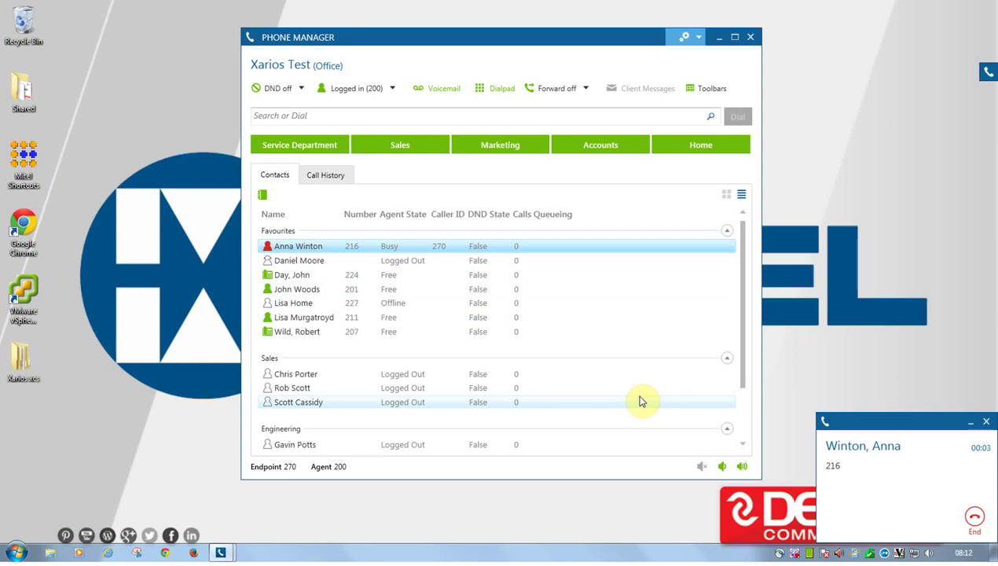
pyautogui.click(975, 521)
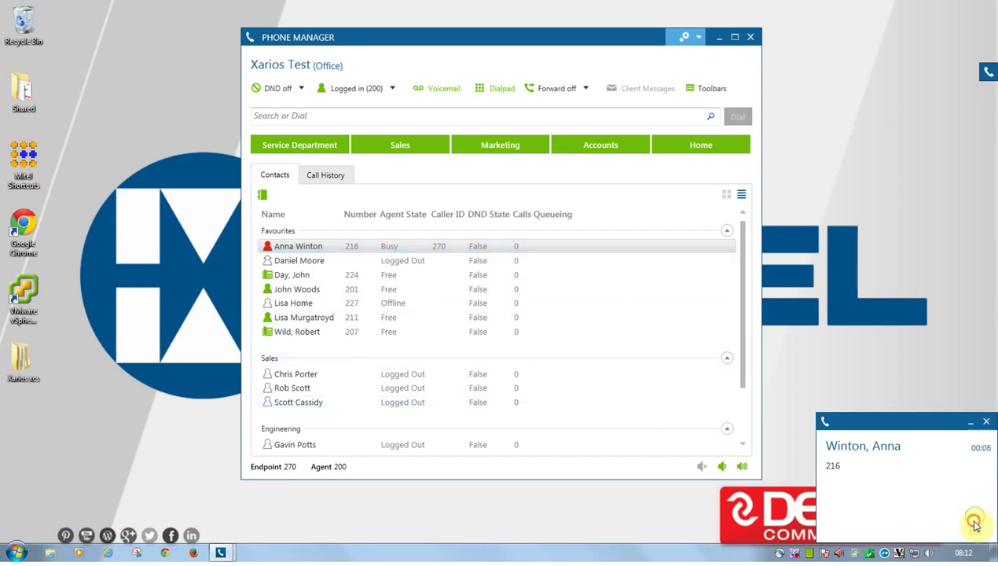
pyautogui.click(561, 428)
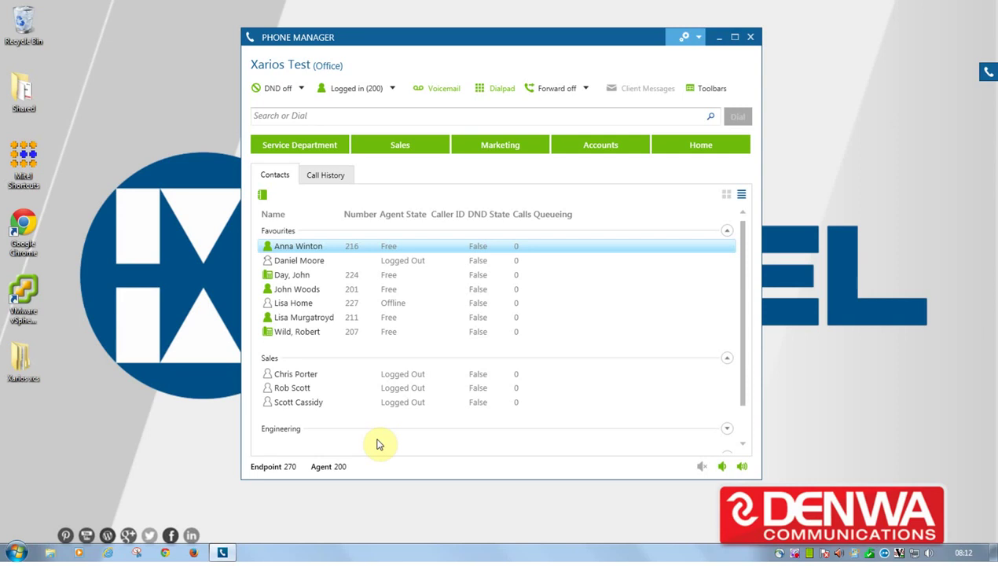
pyautogui.click(727, 196)
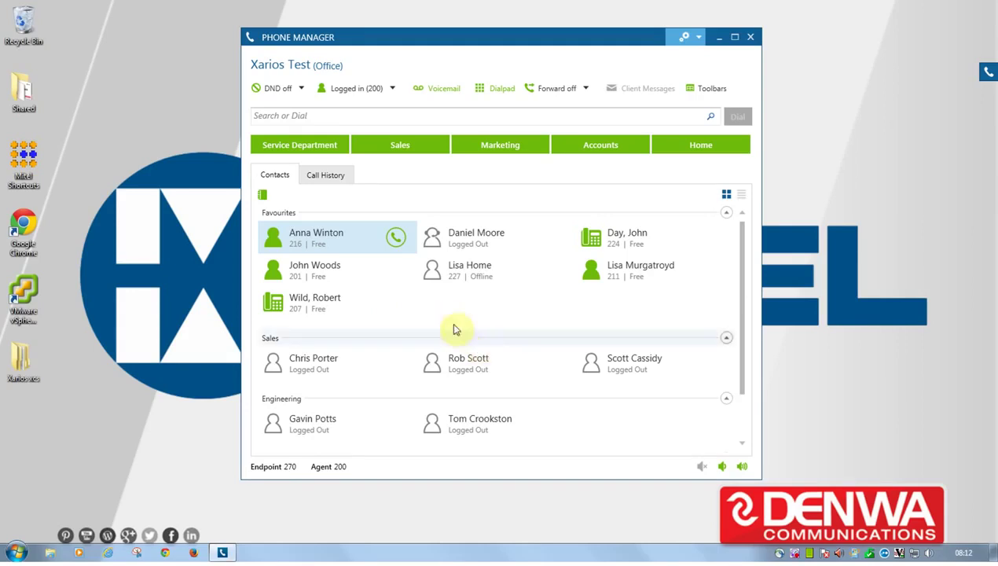
pyautogui.rightClick(313, 240)
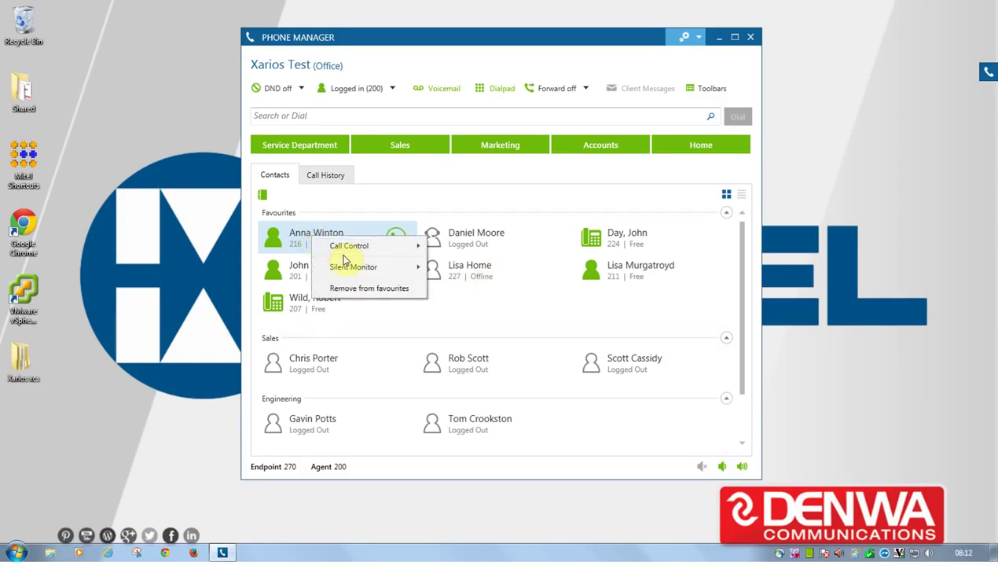
pyautogui.moveTo(344, 256)
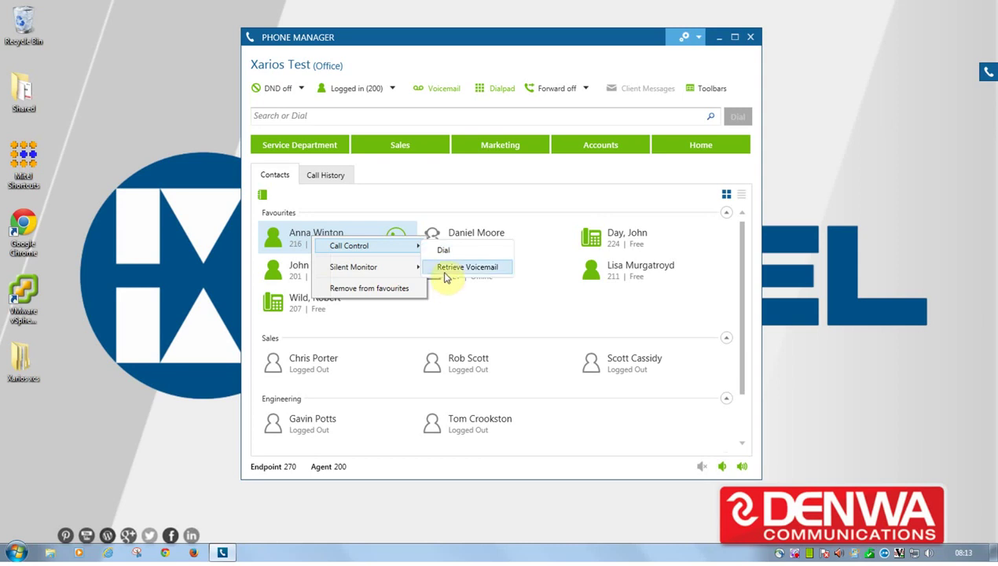
pyautogui.moveTo(375, 277)
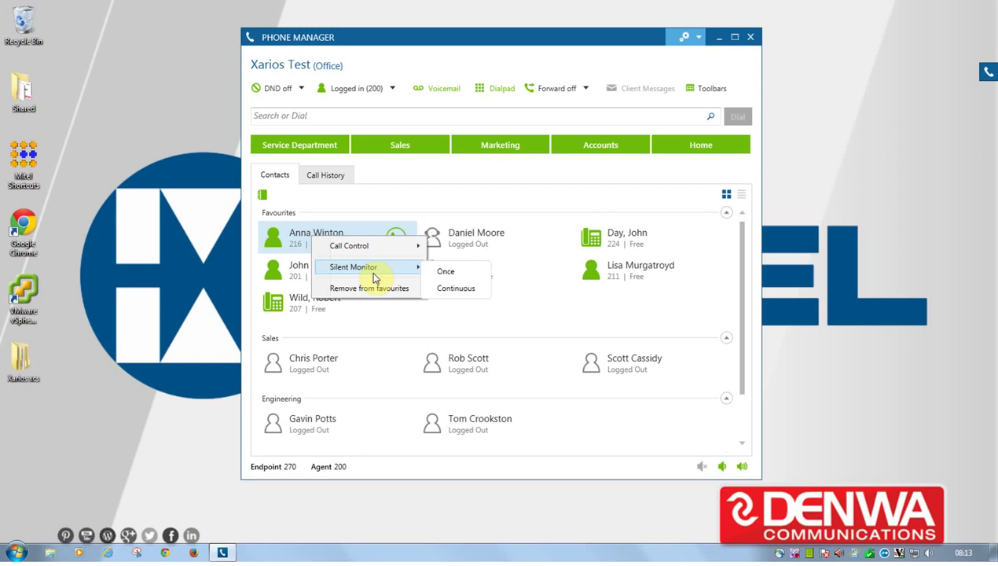
pyautogui.click(383, 323)
pyautogui.click(307, 118)
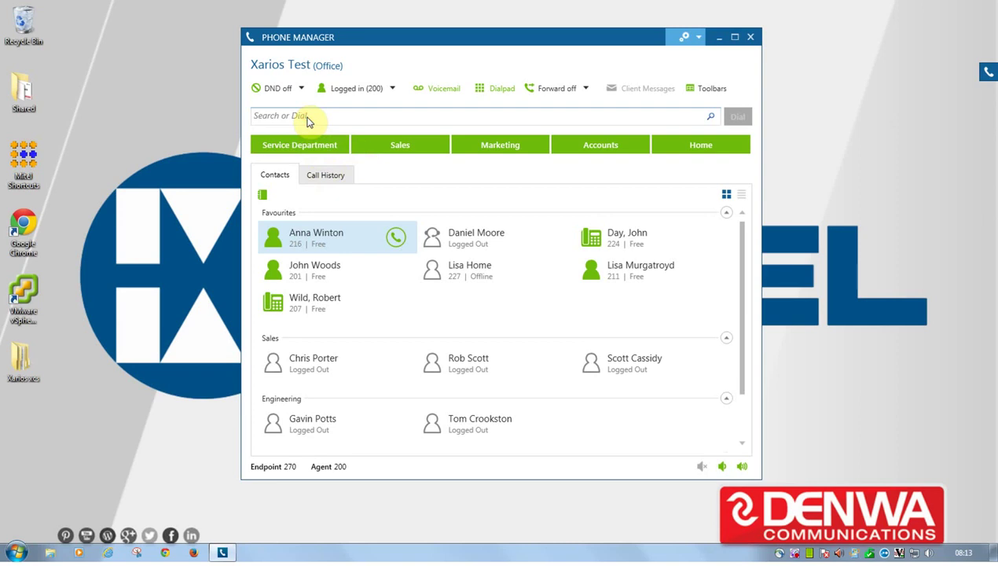
# Search for 'lisa' and select the LISA MOBILE and Lisa Home (227) results.
pyautogui.write('lisa')
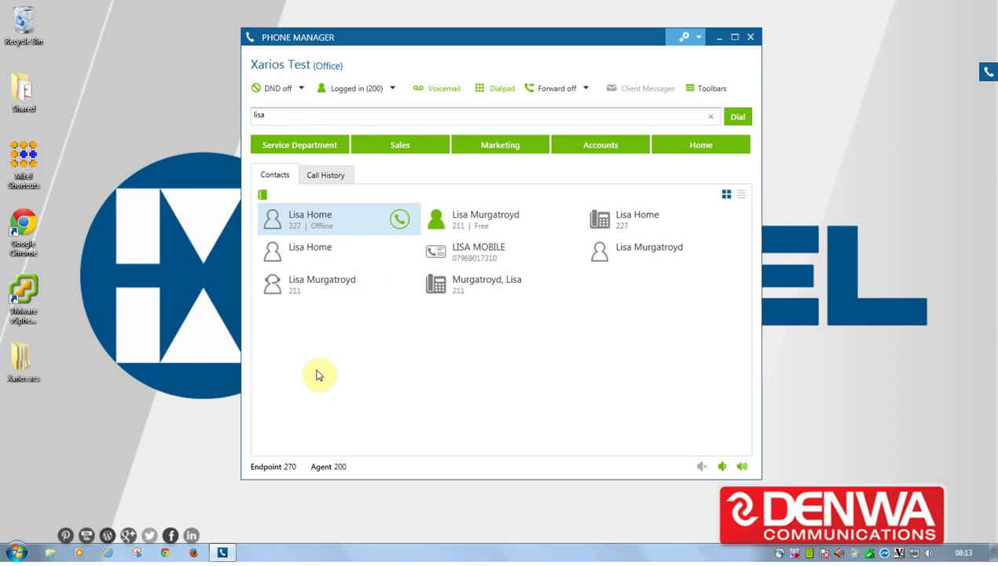
pyautogui.click(480, 256)
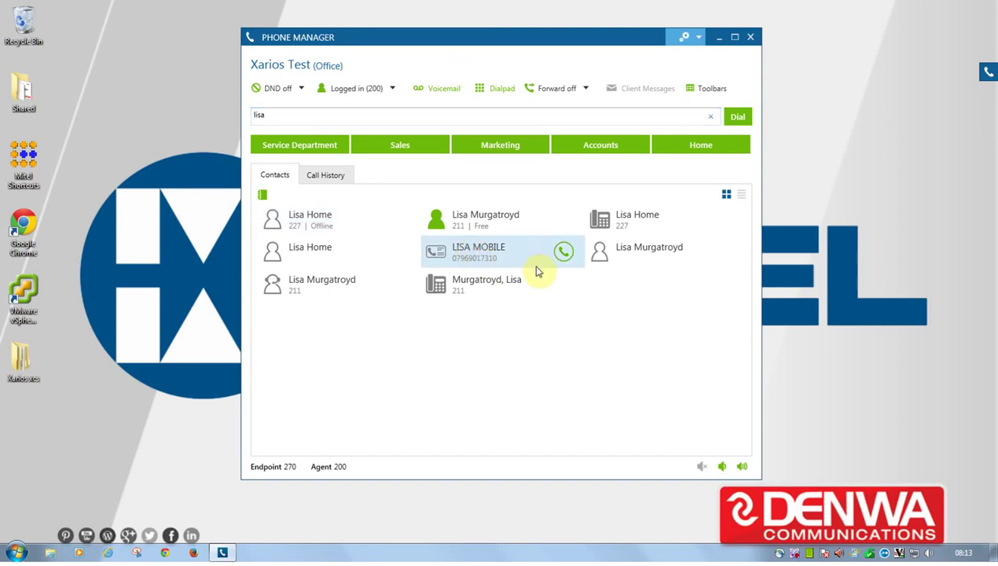
pyautogui.click(627, 225)
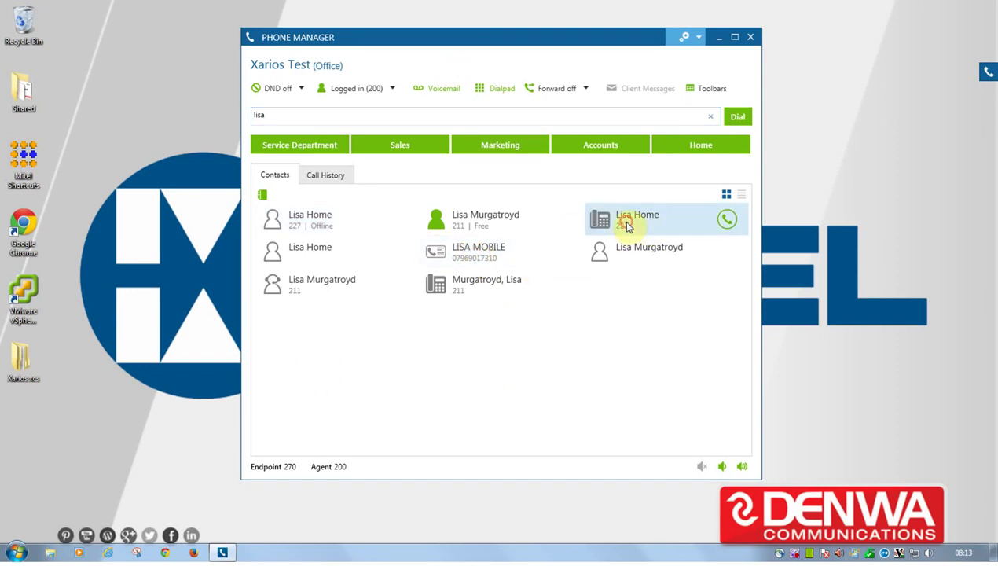
# Clear the contact search and dial the outside number entered in the Search or Dial box.
pyautogui.click(637, 262)
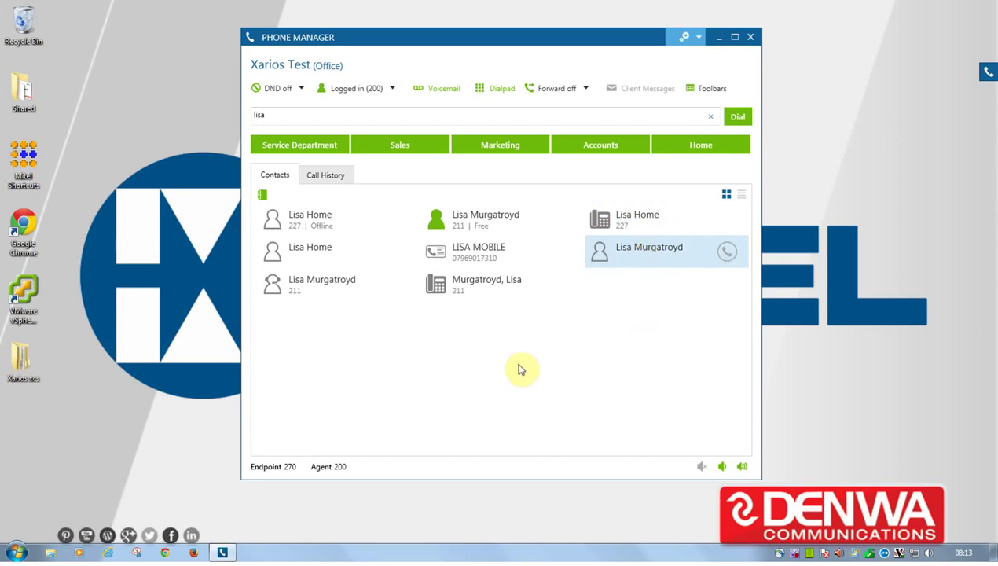
pyautogui.click(710, 117)
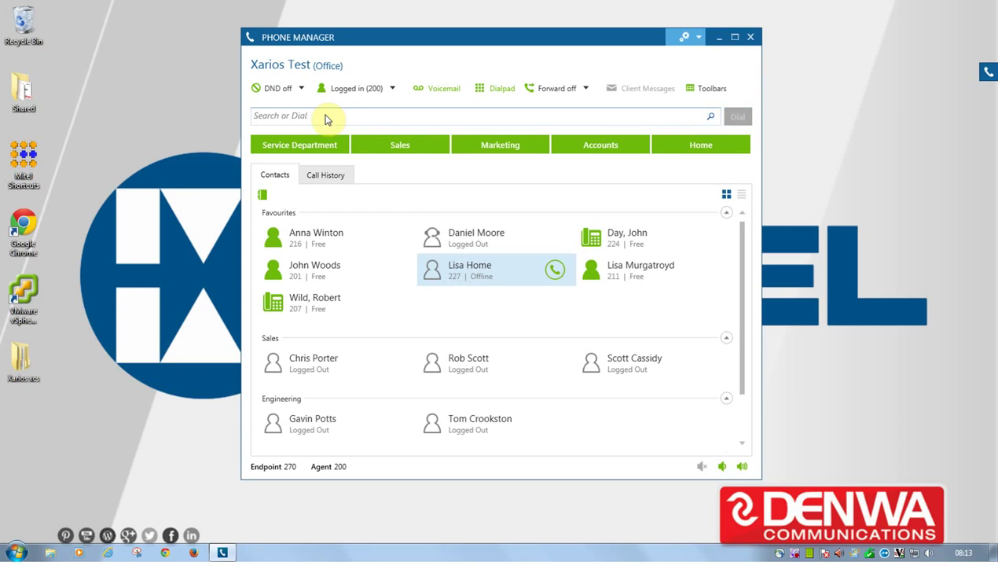
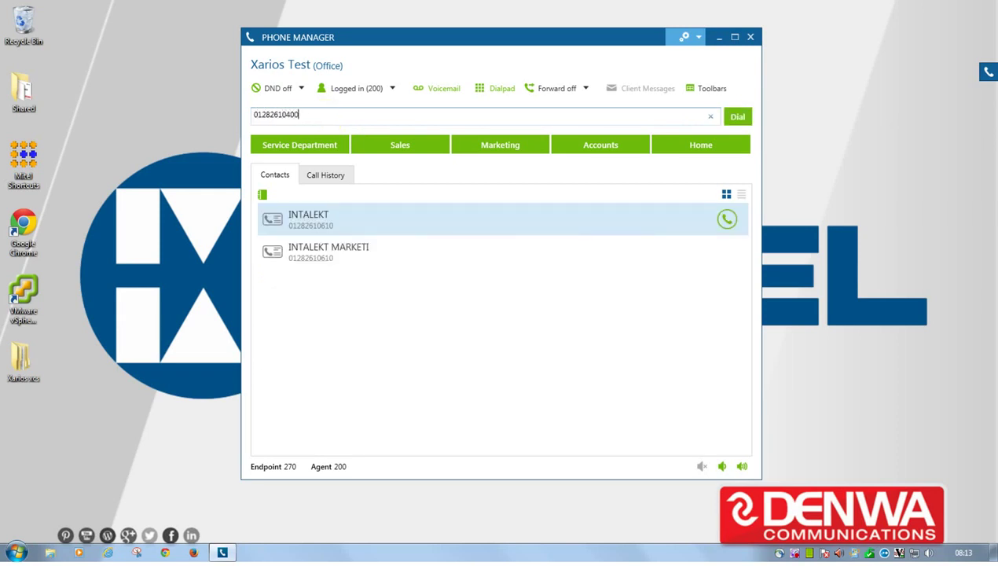
pyautogui.press('Return')
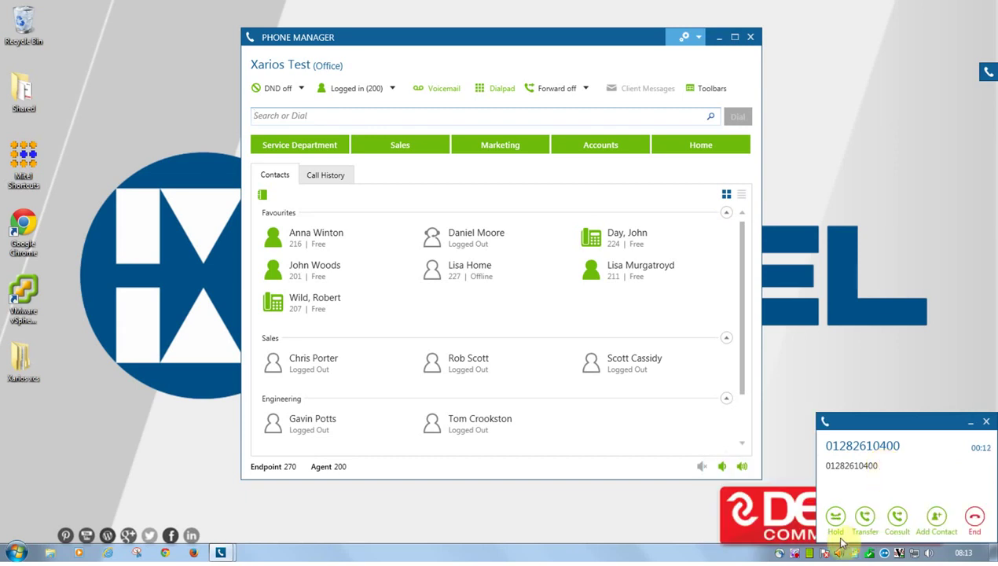
# Hold the outside call, check the incoming No caller ID call, then retrieve the held call.
pyautogui.click(838, 522)
pyautogui.click(754, 470)
pyautogui.click(777, 443)
pyautogui.click(768, 475)
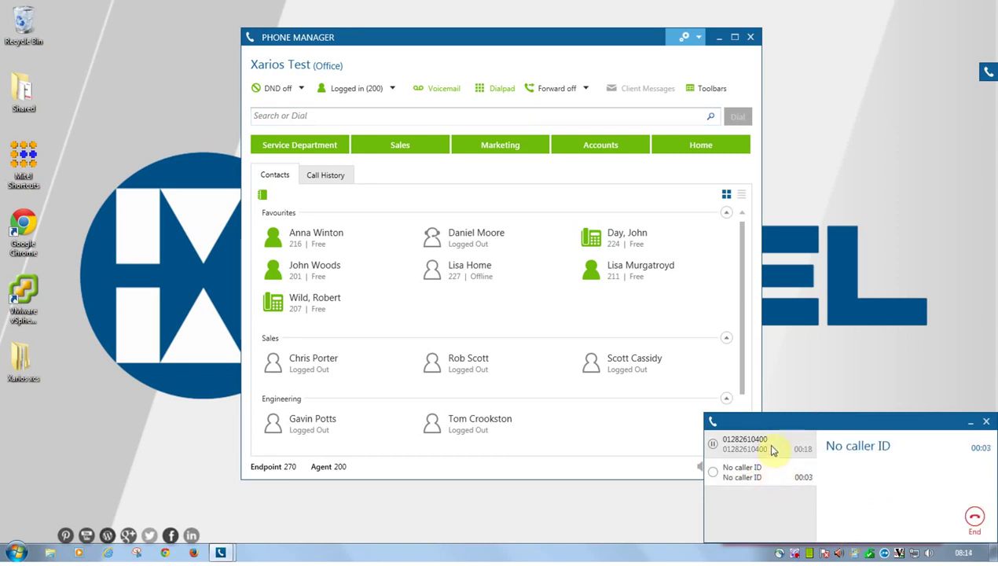
pyautogui.click(769, 445)
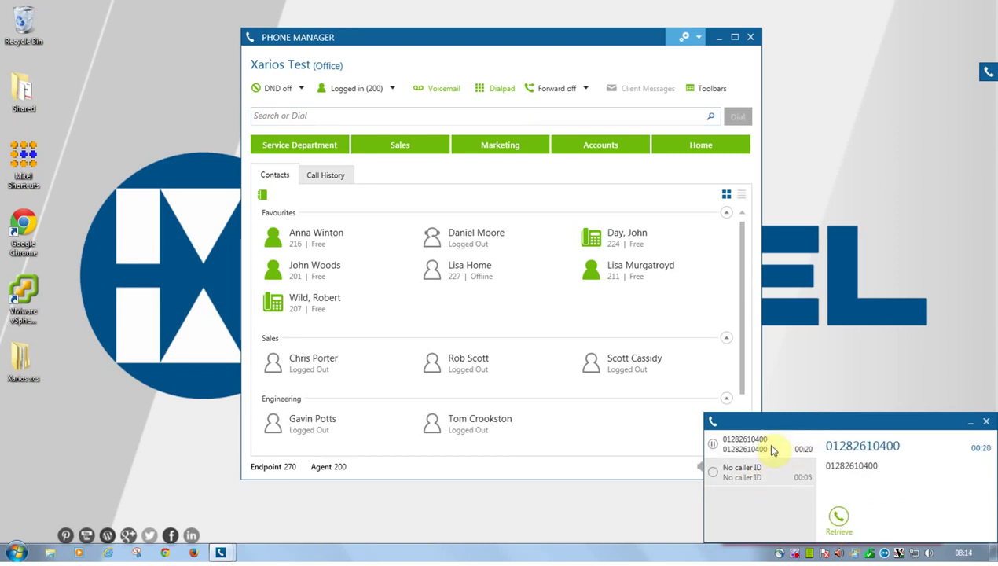
pyautogui.click(778, 475)
pyautogui.click(734, 447)
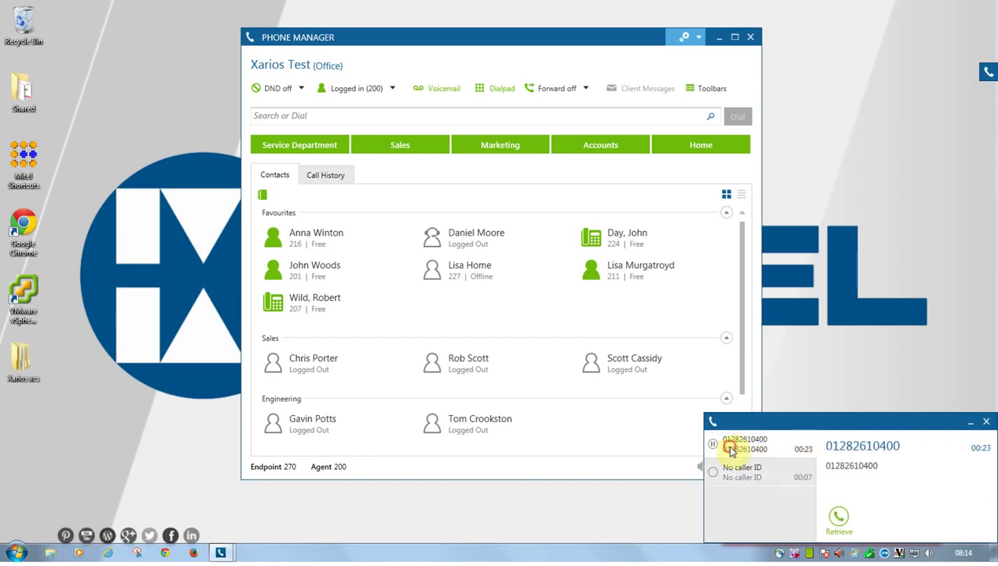
pyautogui.click(838, 517)
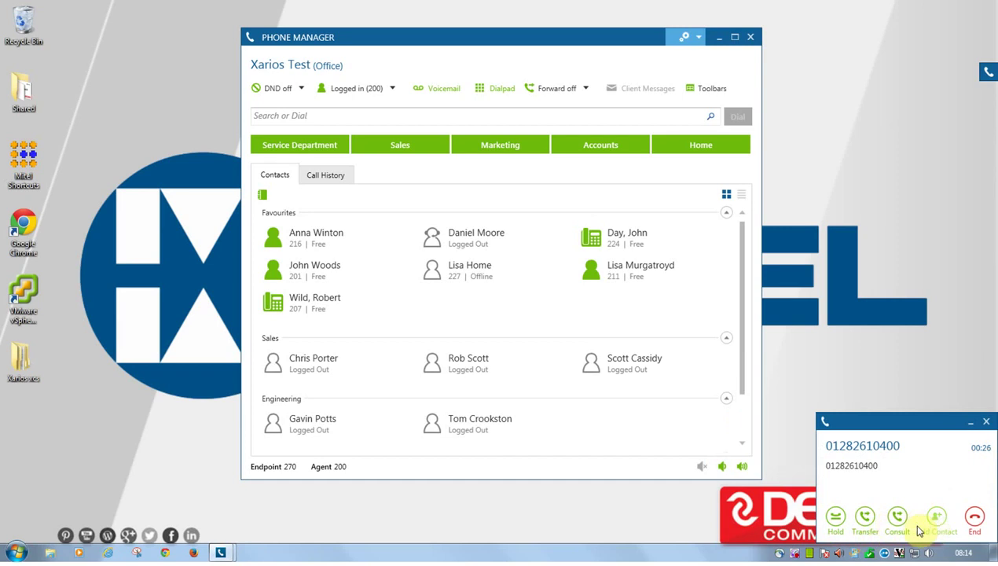
# Transfer the outside call to extension 211 and end the other line.
pyautogui.click(869, 526)
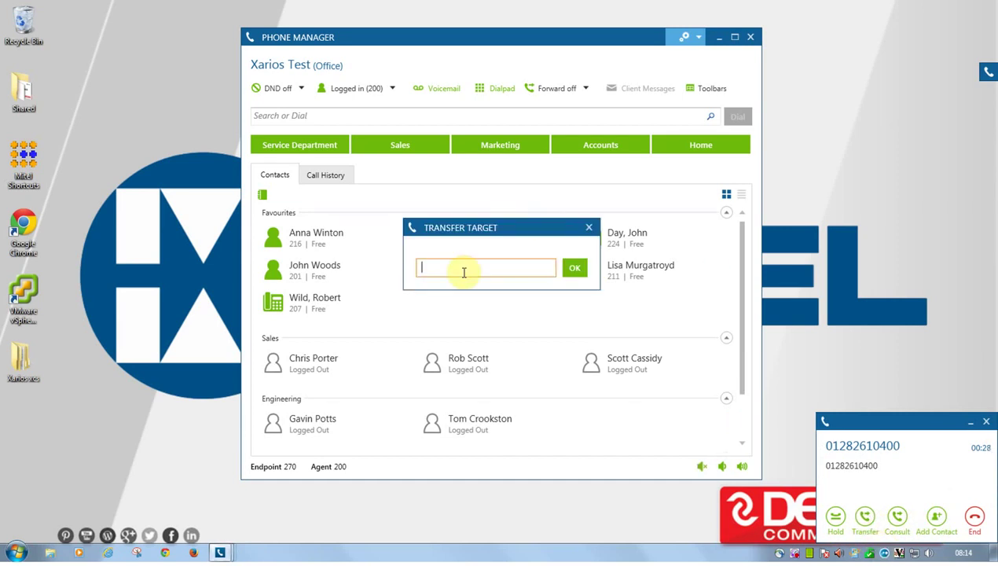
pyautogui.write('211')
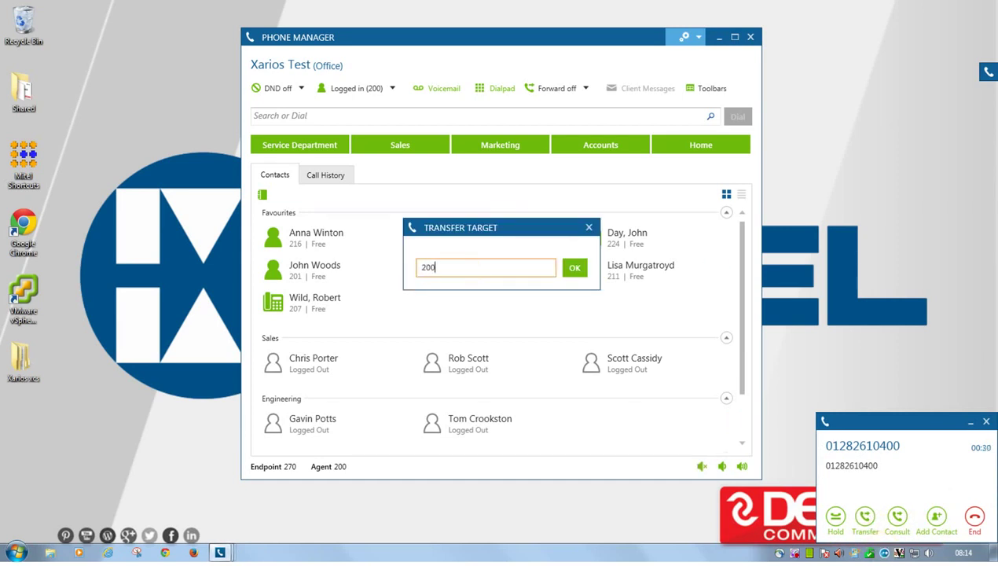
pyautogui.press('Return')
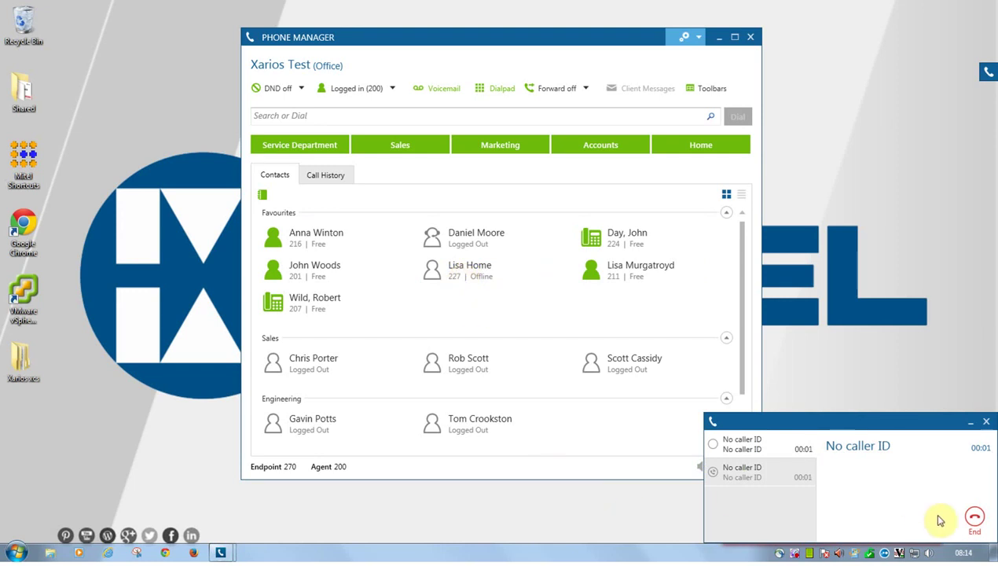
pyautogui.click(975, 517)
pyautogui.click(900, 511)
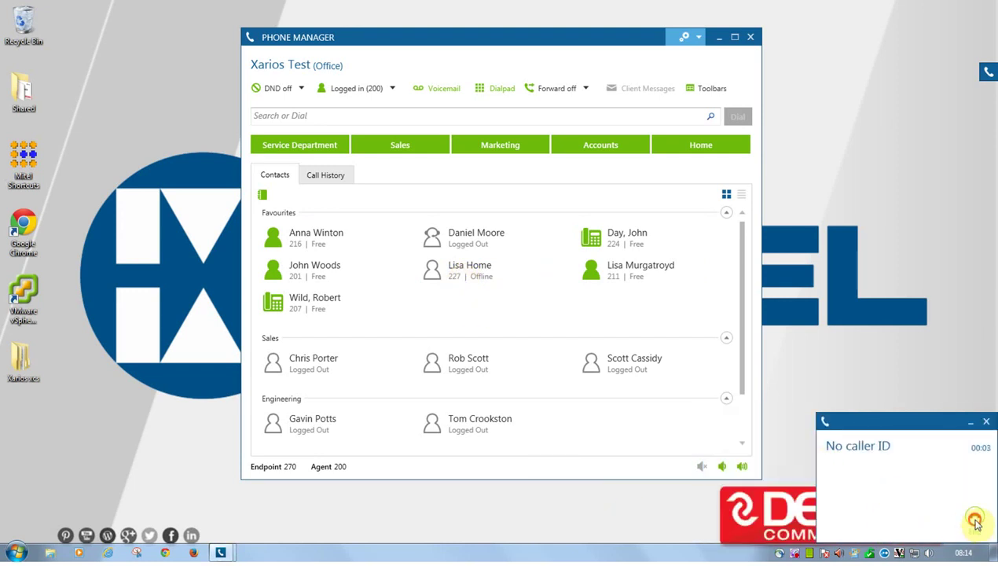
# Answer the No caller ID call and then hang it up.
pyautogui.click(975, 522)
pyautogui.click(975, 523)
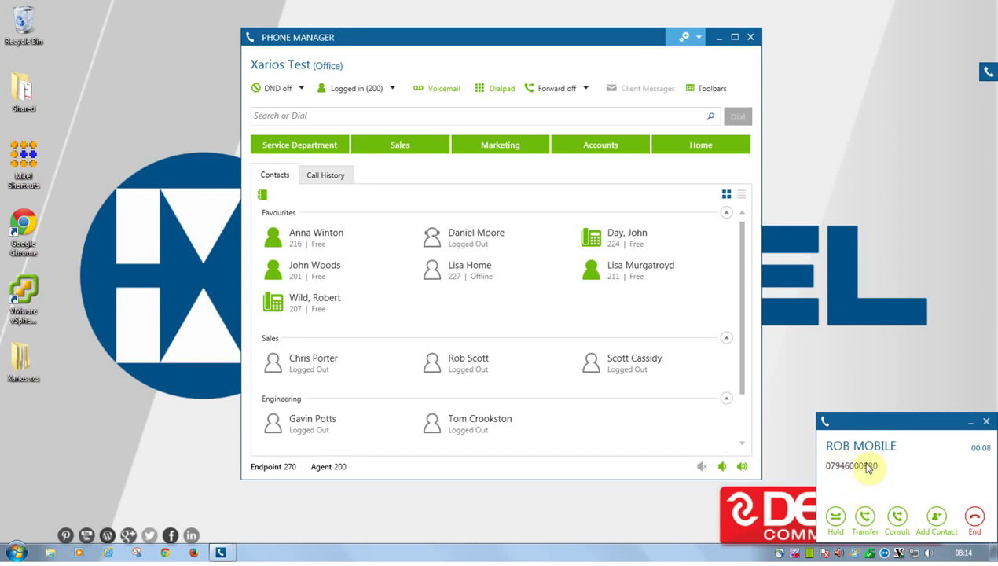
# Start a new contact from the caller's number with a display name, then close it unsaved.
pyautogui.click(938, 519)
pyautogui.click(512, 210)
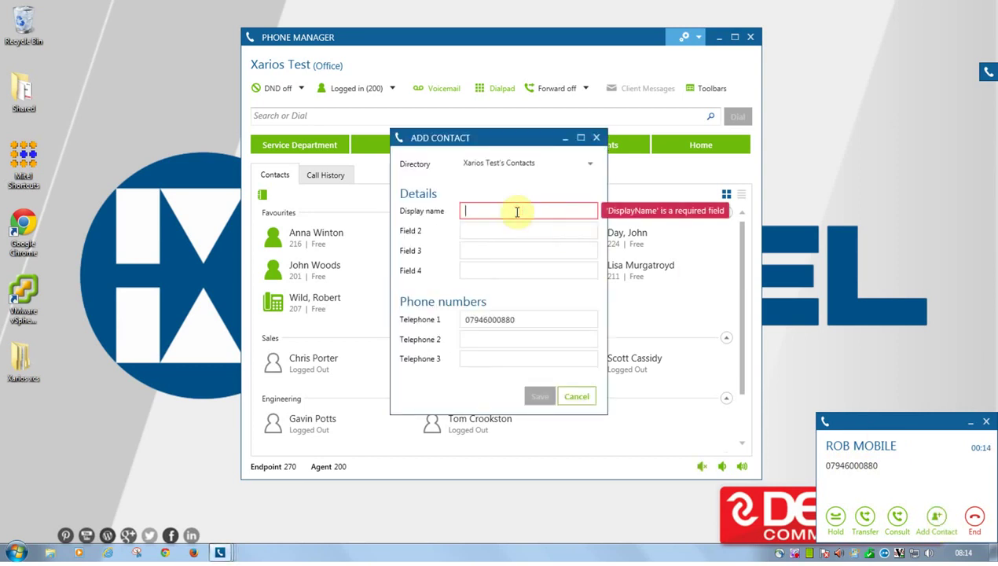
pyautogui.write('john smith')
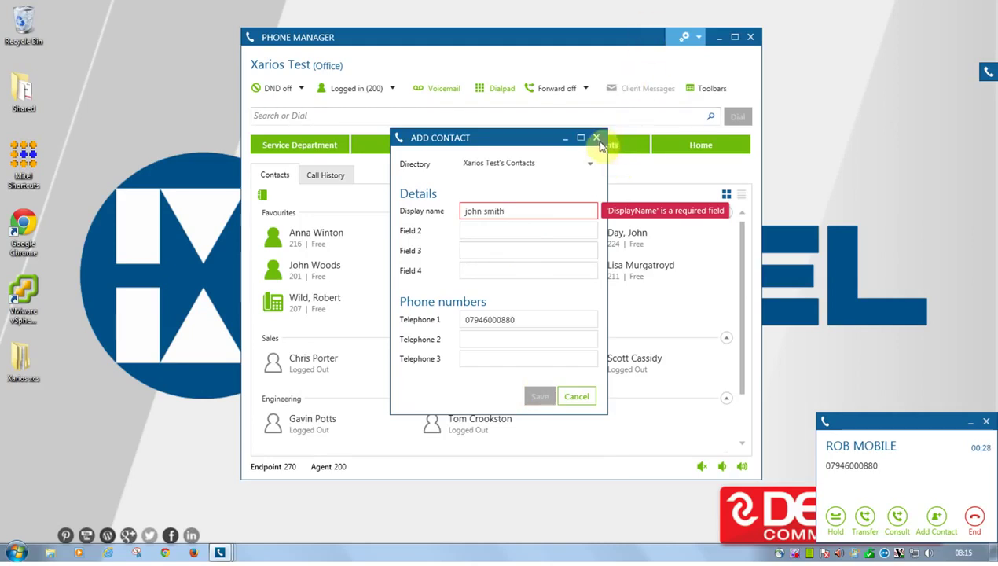
pyautogui.click(596, 139)
pyautogui.click(596, 140)
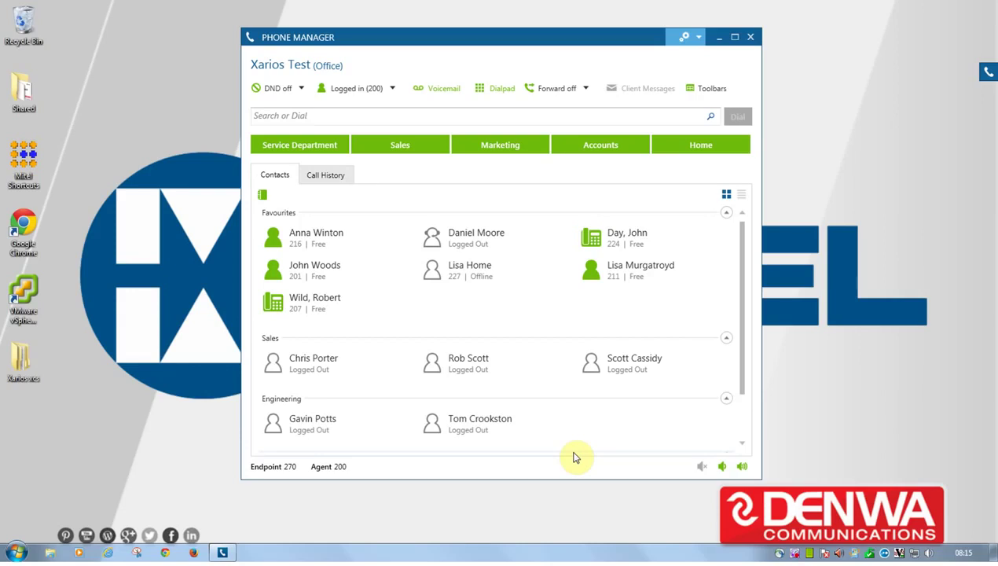
pyautogui.click(323, 179)
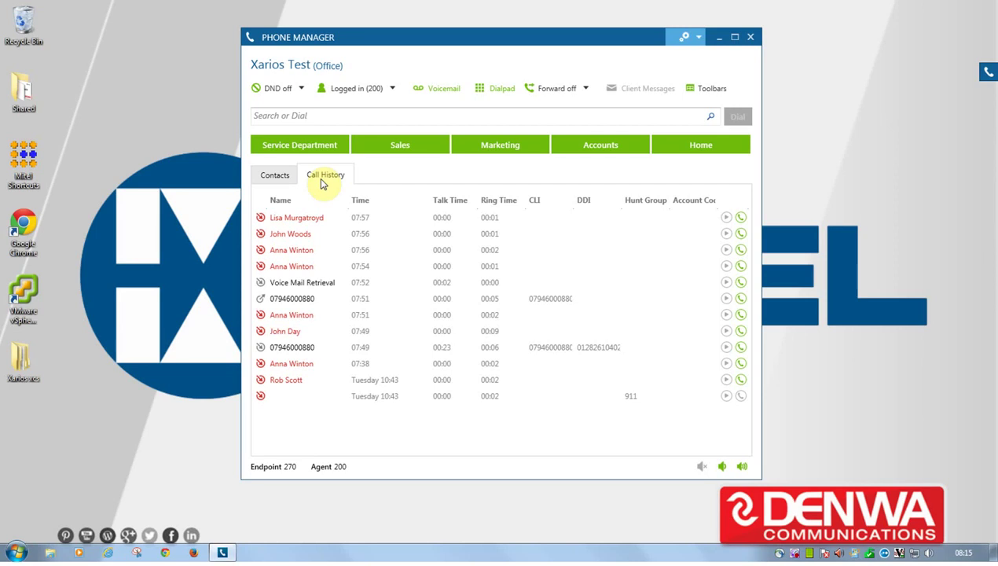
pyautogui.click(278, 282)
pyautogui.click(281, 300)
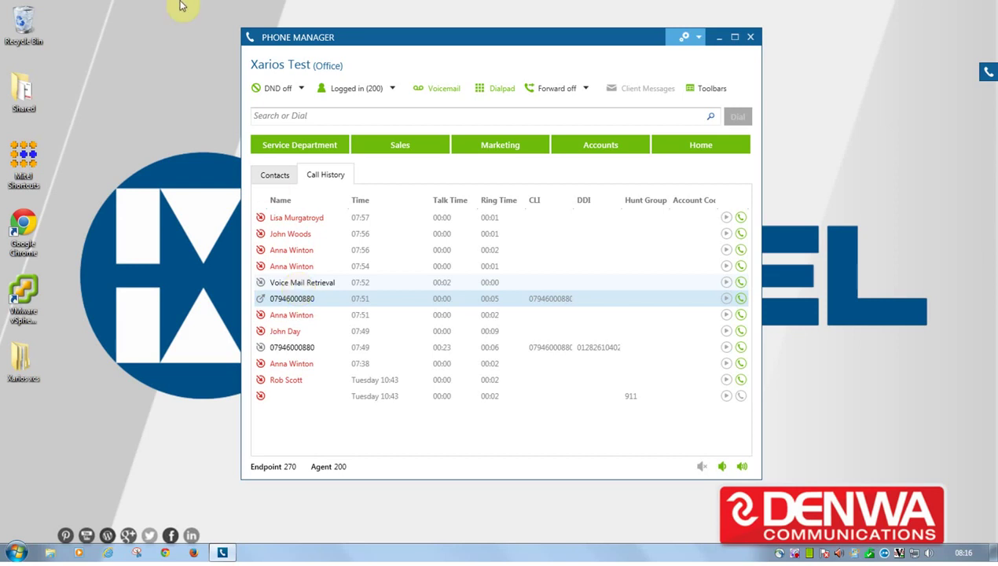
pyautogui.click(274, 176)
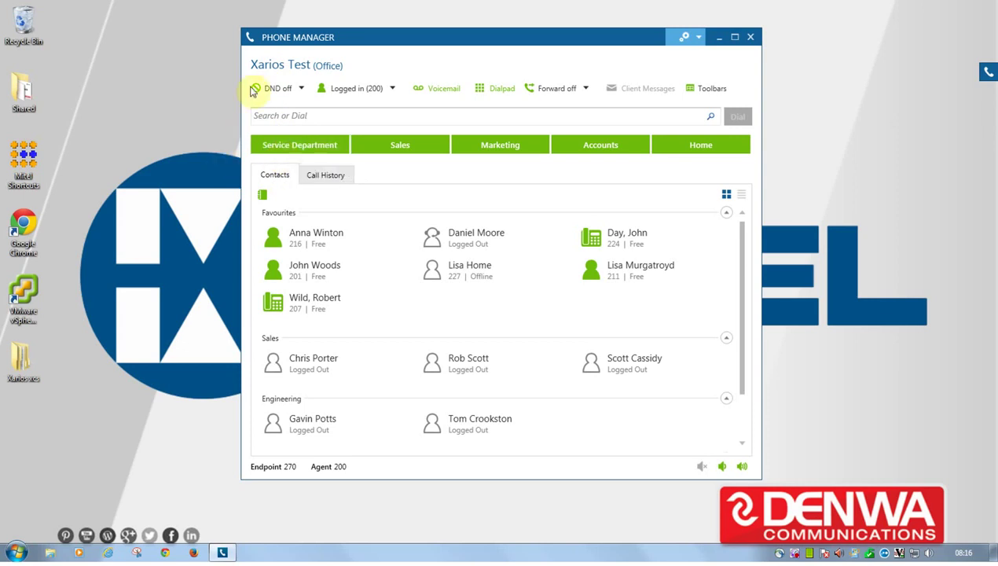
# Set DO-NOT-DISTURB with a custom on-holiday, back-soon message, then switch DND off again.
pyautogui.click(301, 91)
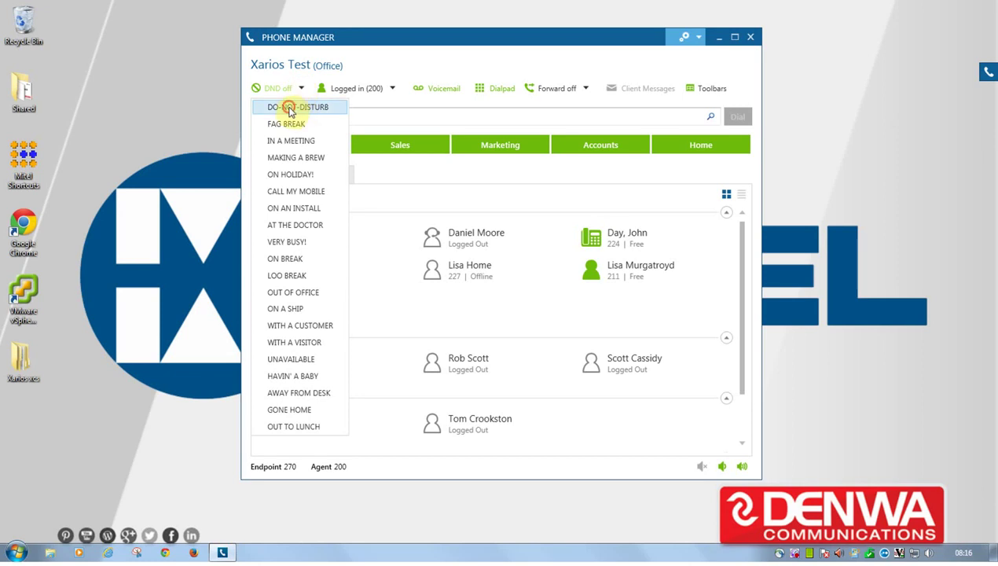
pyautogui.click(289, 108)
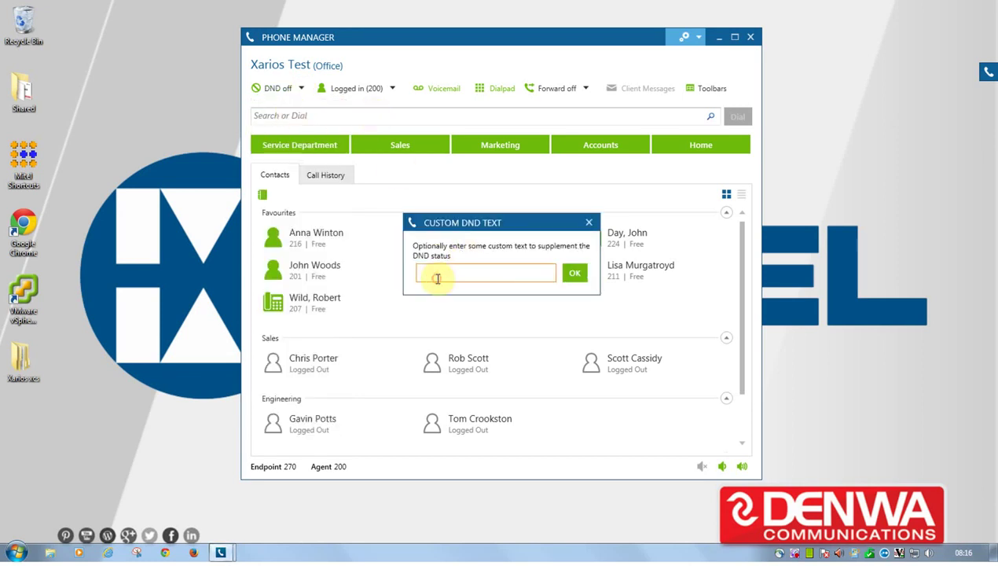
pyautogui.write('on hol,id')
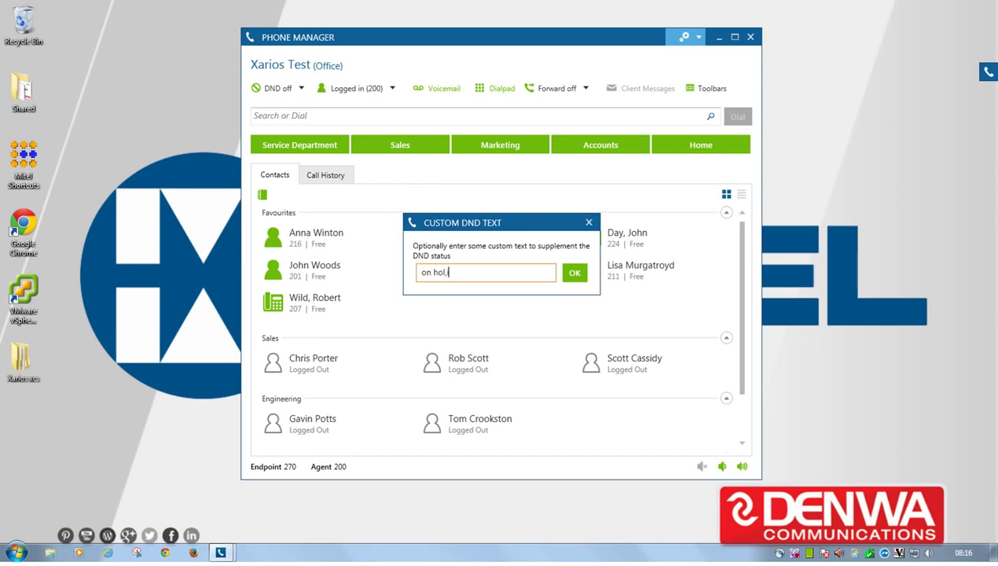
pyautogui.press('BackSpace')
pyautogui.press('BackSpace')
pyautogui.press('BackSpace')
pyautogui.write('iday unti')
pyautogui.press('BackSpace')
pyautogui.press('BackSpace')
pyautogui.press('BackSpace')
pyautogui.press('BackSpace')
pyautogui.press('BackSpace')
pyautogui.press('BackSpace')
pyautogui.write('ba')
pyautogui.press('BackSpace')
pyautogui.press('BackSpace')
pyautogui.press('BackSpace')
pyautogui.press('BackSpace')
pyautogui.press('BackSpace')
pyautogui.press('BackSpace')
pyautogui.press('BackSpace')
pyautogui.write('s back soon')
pyautogui.press('Return')
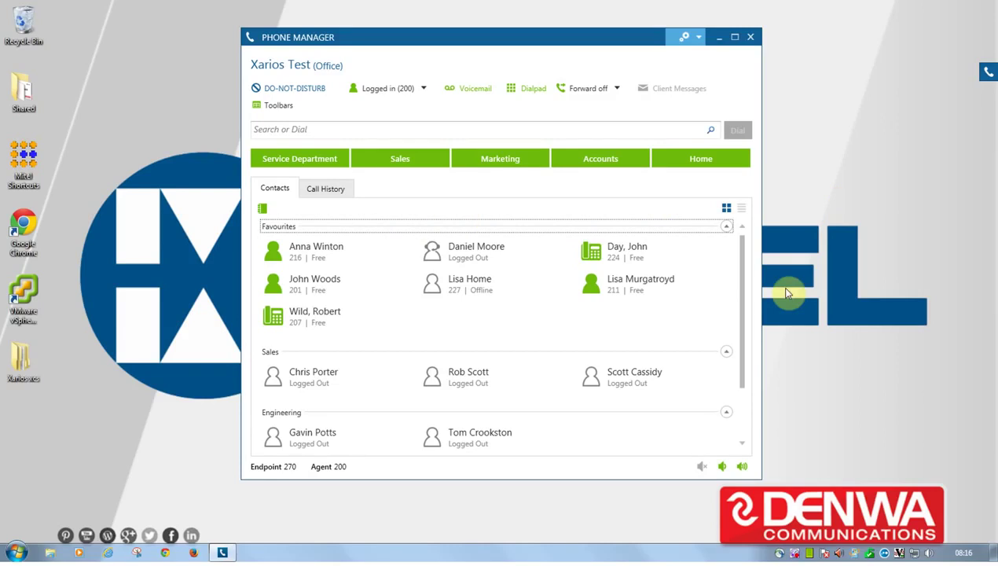
pyautogui.click(290, 88)
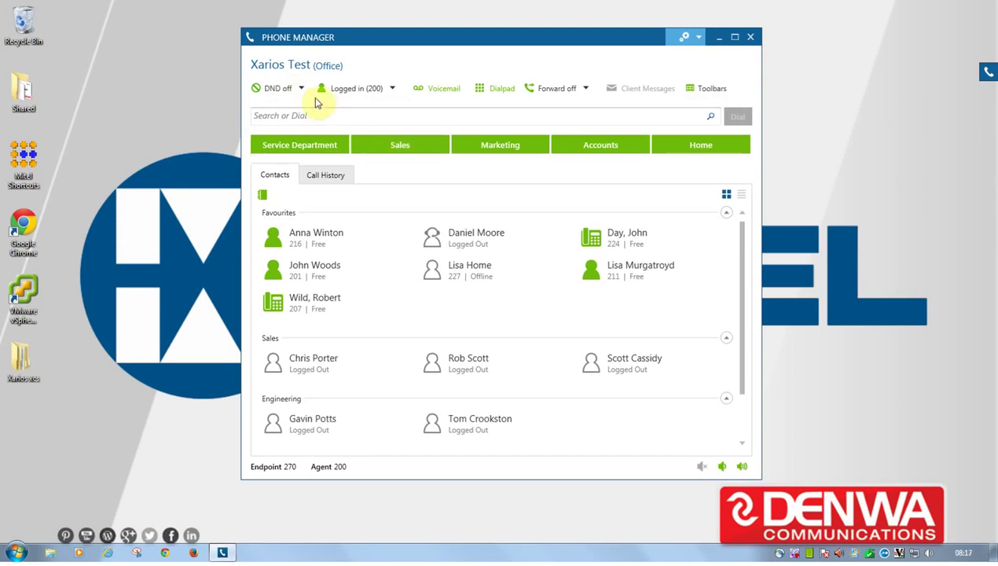
# Log the agent out, then log back in with agent ID 270.
pyautogui.click(392, 90)
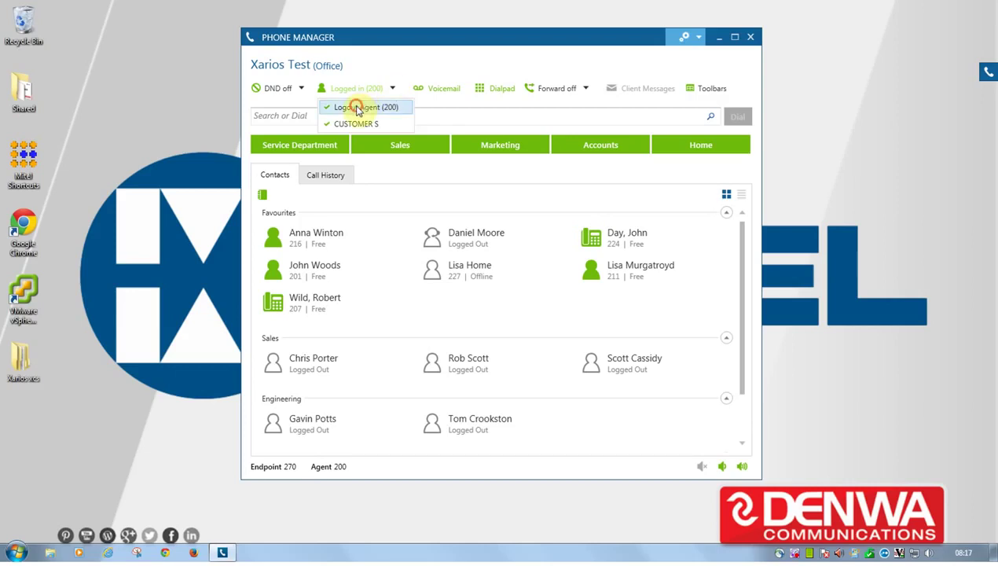
pyautogui.click(357, 106)
pyautogui.click(377, 88)
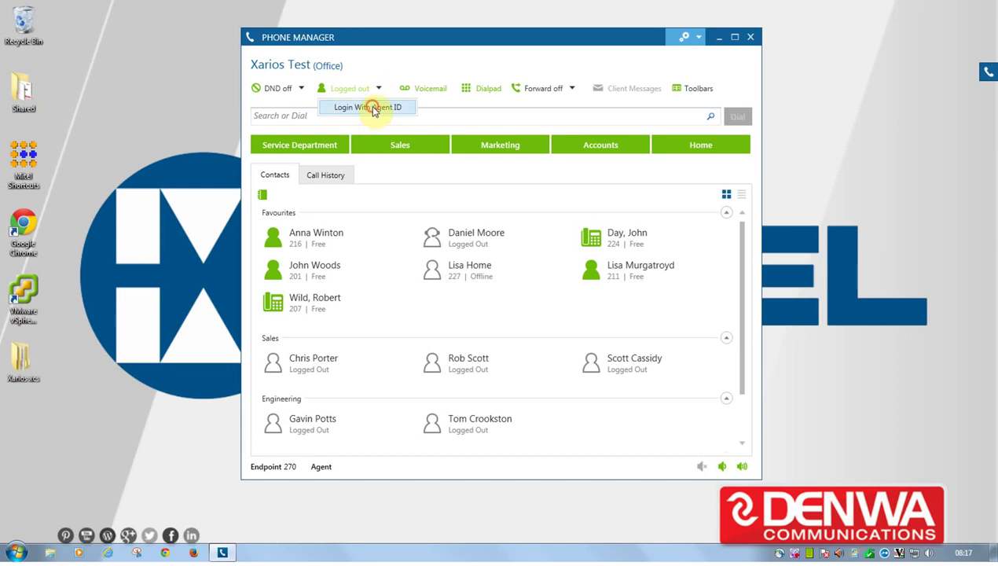
pyautogui.click(371, 107)
pyautogui.write('270')
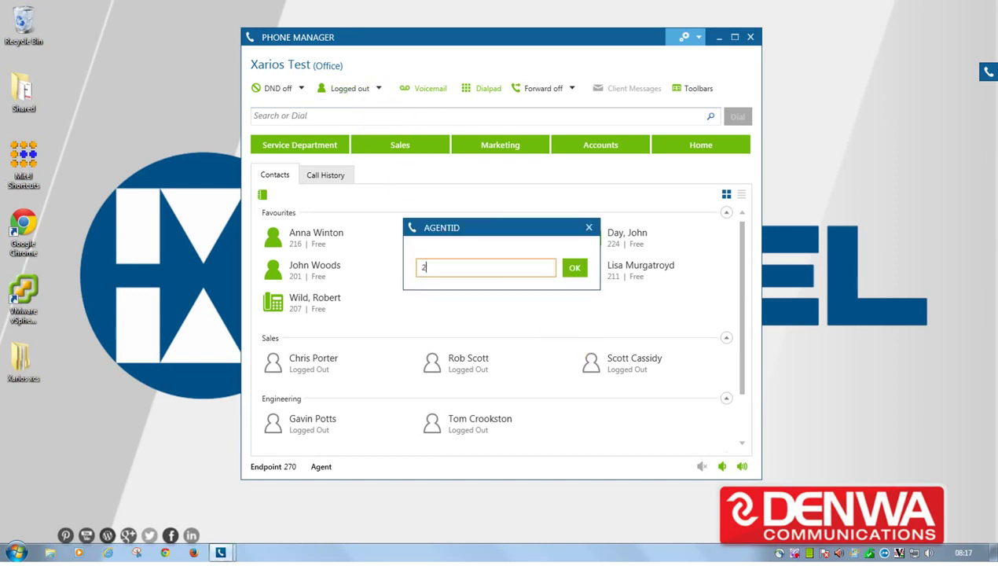
pyautogui.press('Return')
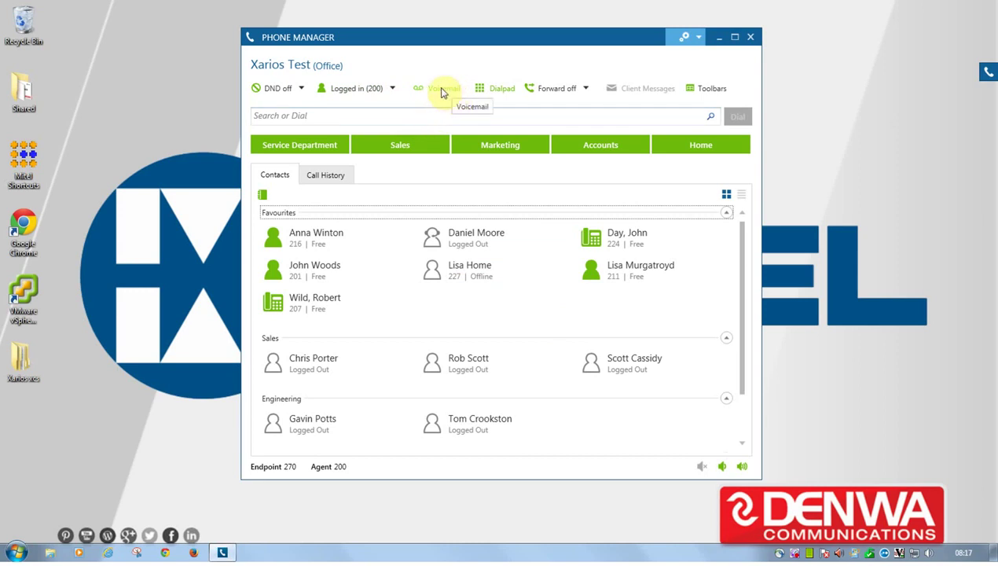
# Call voicemail retrieval, end that call, then open the dial pad.
pyautogui.click(441, 89)
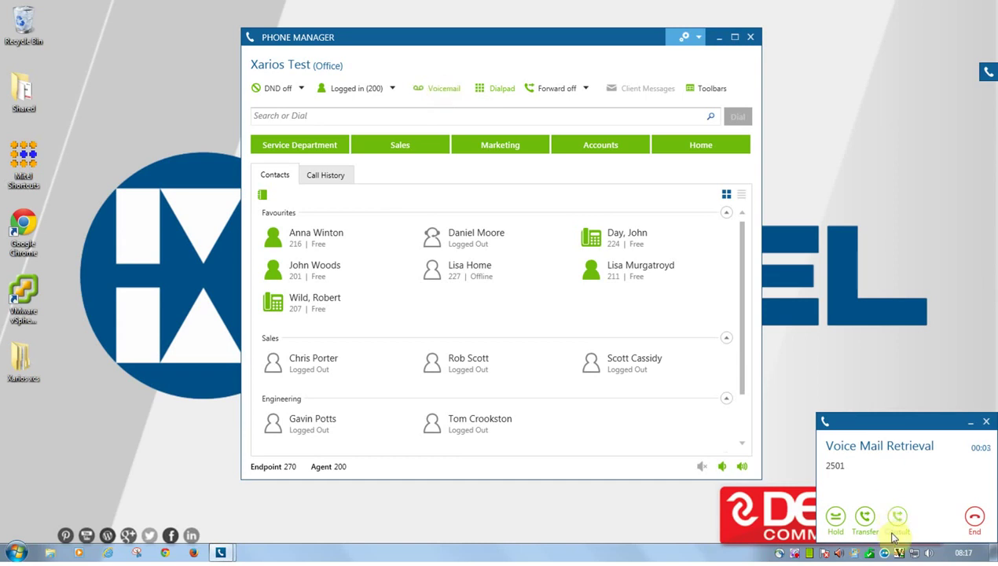
pyautogui.click(975, 516)
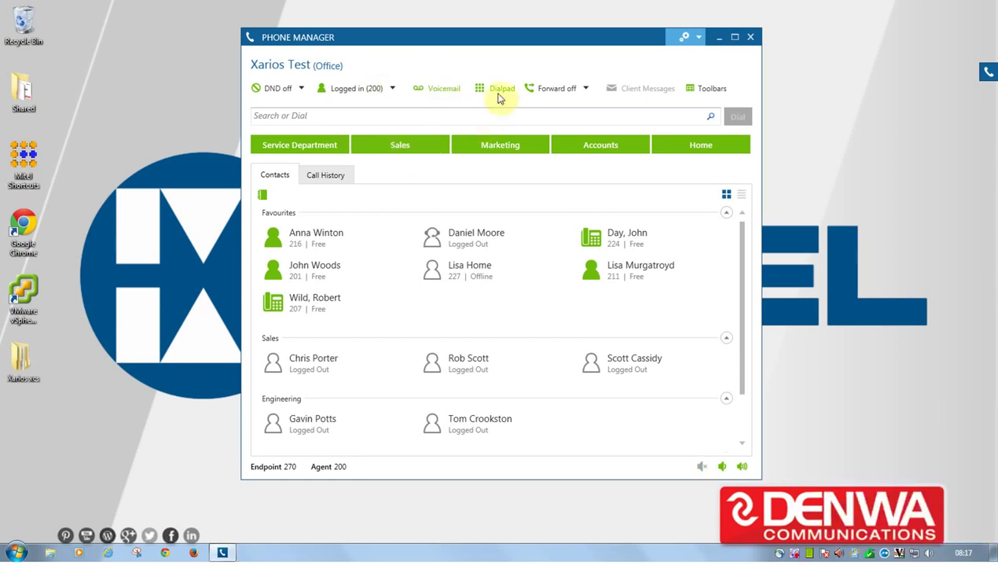
pyautogui.click(484, 92)
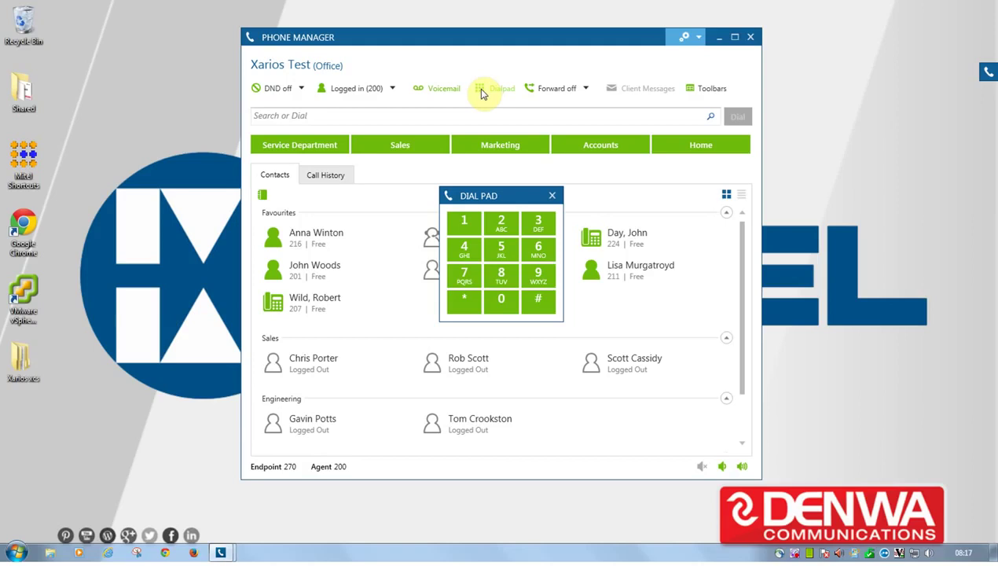
# Close the dial pad and forward all calls to the external mobile number.
pyautogui.click(552, 196)
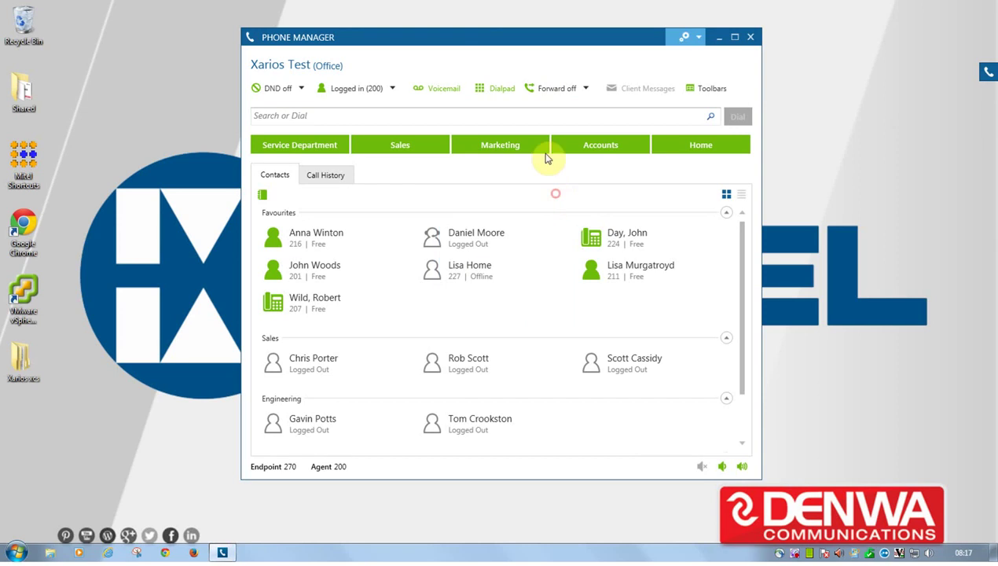
pyautogui.click(584, 89)
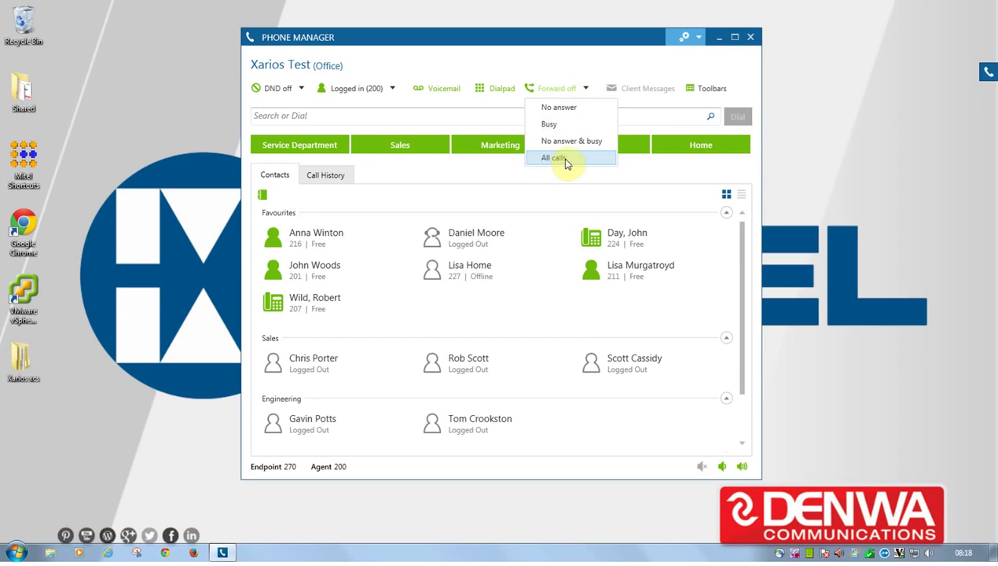
pyautogui.click(565, 161)
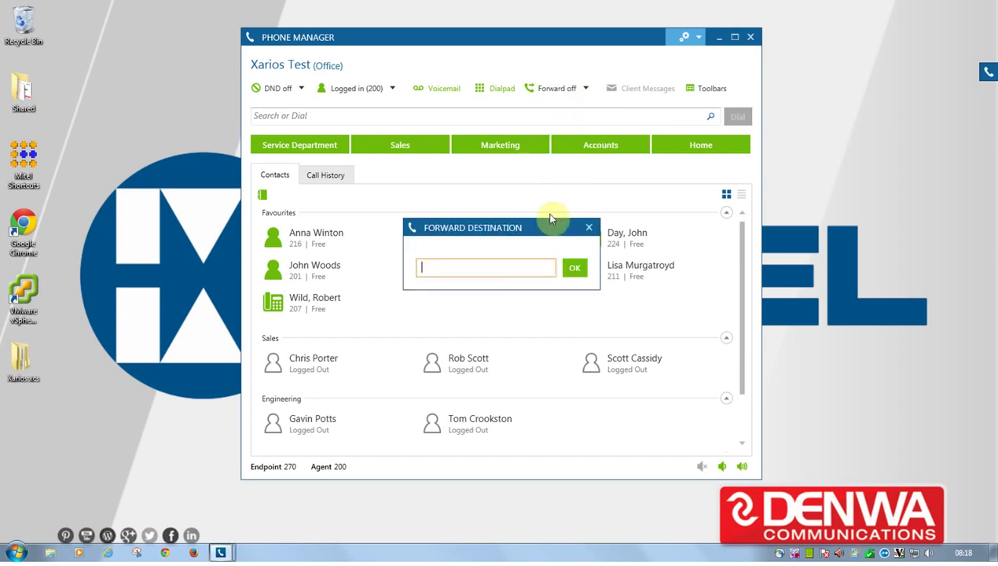
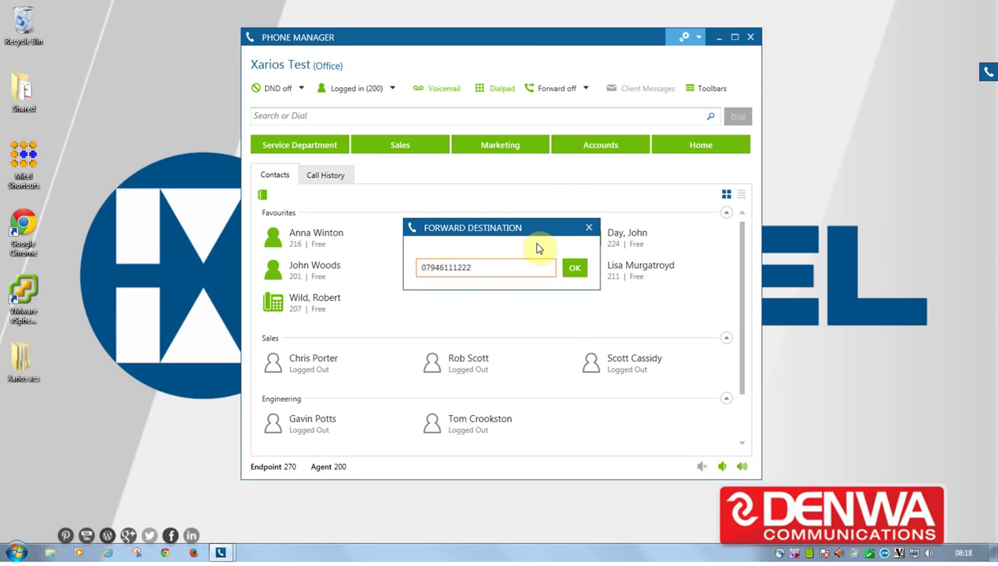
pyautogui.press('Return')
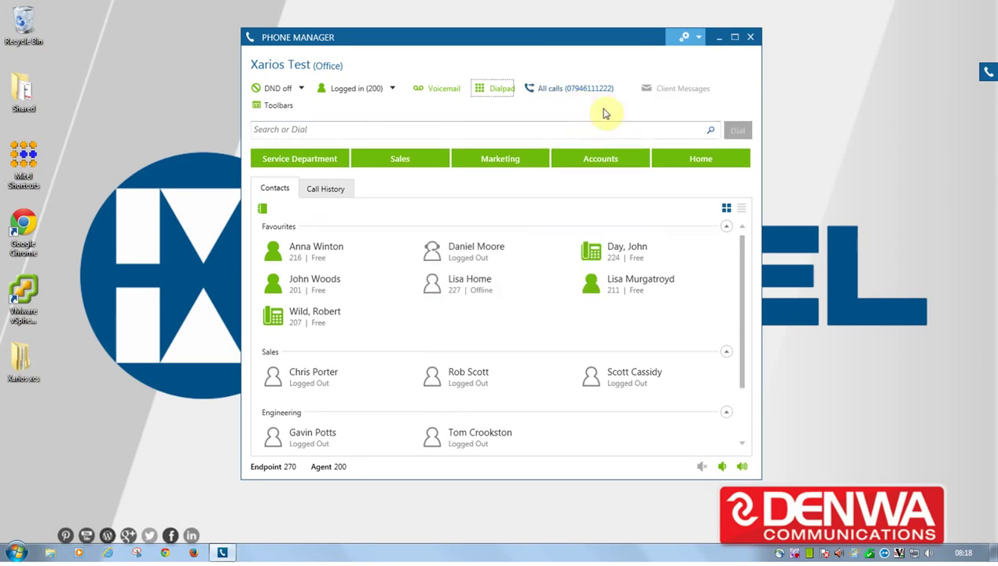
# Set call forwarding back to No Forwarding, then go to Toolbars.
pyautogui.click(553, 93)
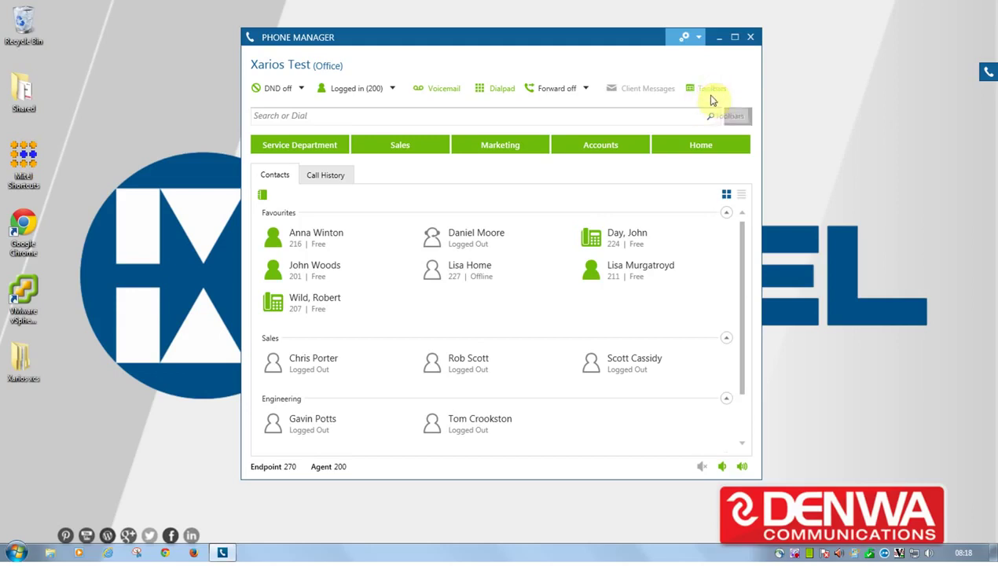
pyautogui.click(710, 93)
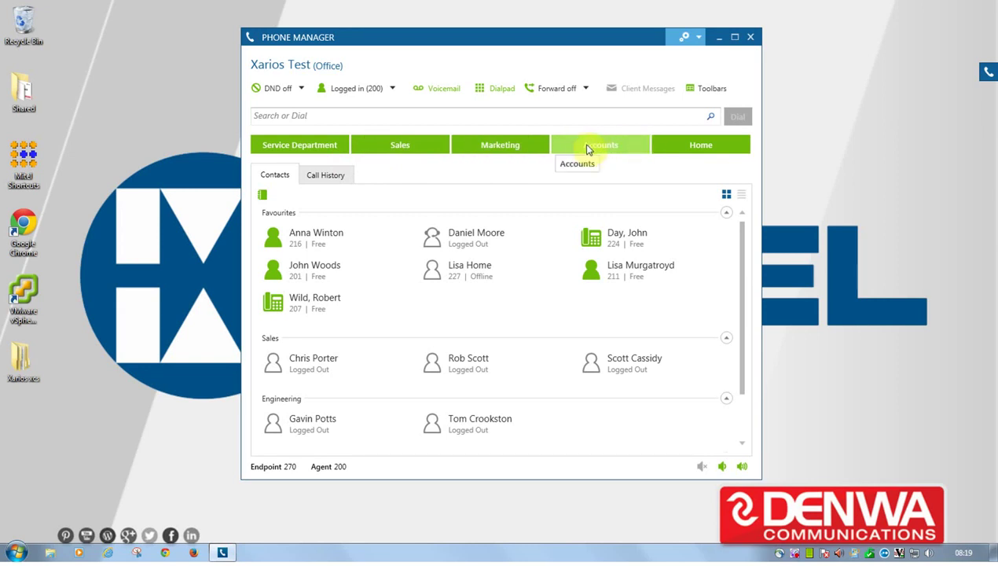
# Set the Sales hotkey's Digits To Send to 2300.
pyautogui.rightClick(392, 147)
pyautogui.click(414, 156)
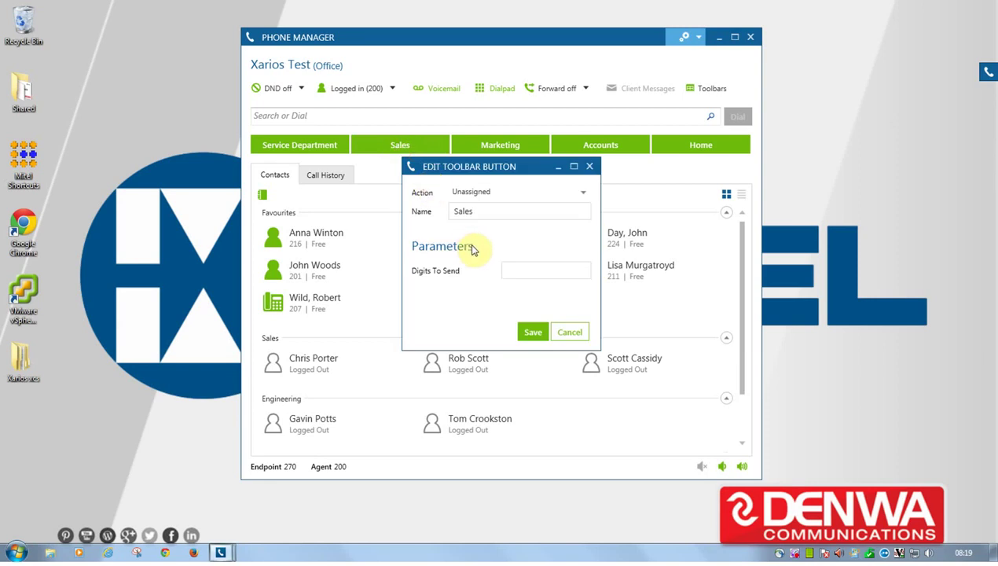
pyautogui.click(515, 267)
pyautogui.write('2300')
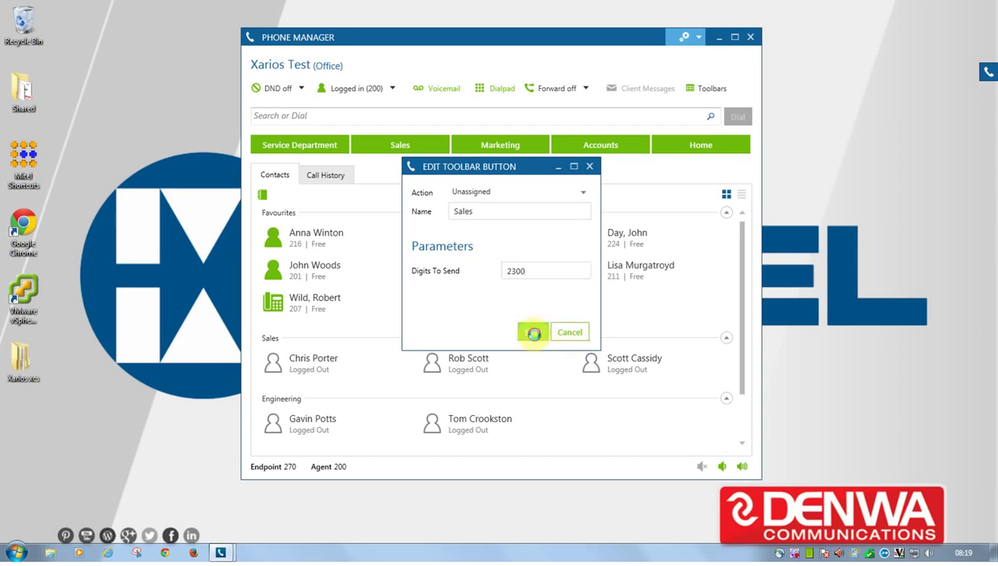
pyautogui.click(559, 336)
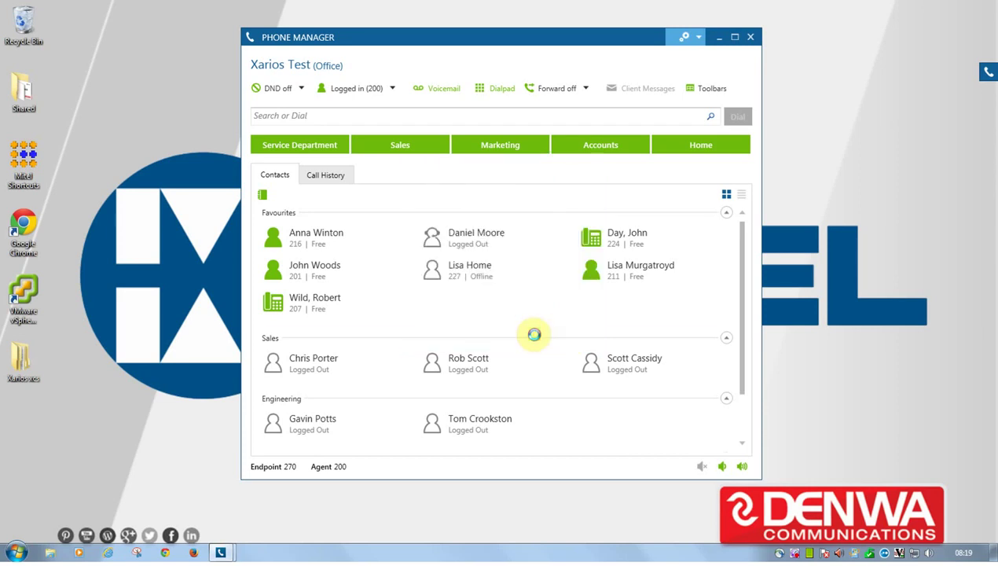
# Set the Home hotkey's Digits To Send to the external home number and save.
pyautogui.rightClick(691, 149)
pyautogui.click(704, 155)
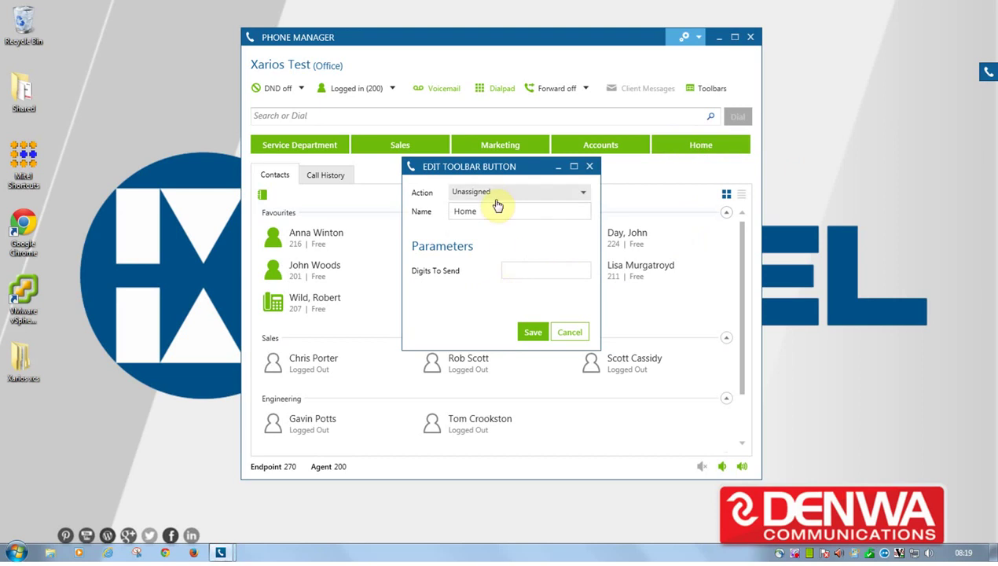
pyautogui.click(518, 271)
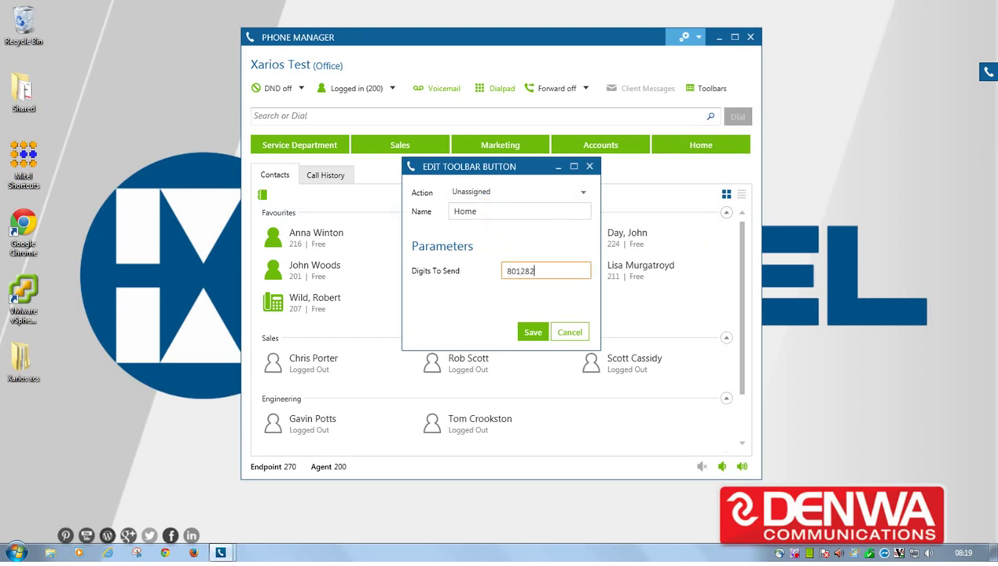
pyautogui.click(533, 332)
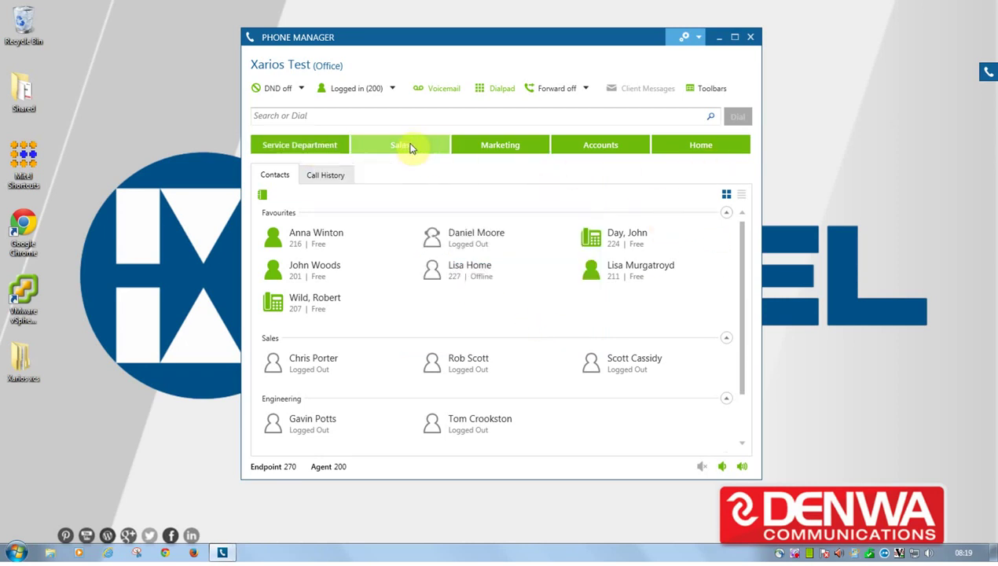
# Change the Accounts hotkey's action to Feature Code and rename it 'Record call'.
pyautogui.rightClick(585, 150)
pyautogui.click(597, 158)
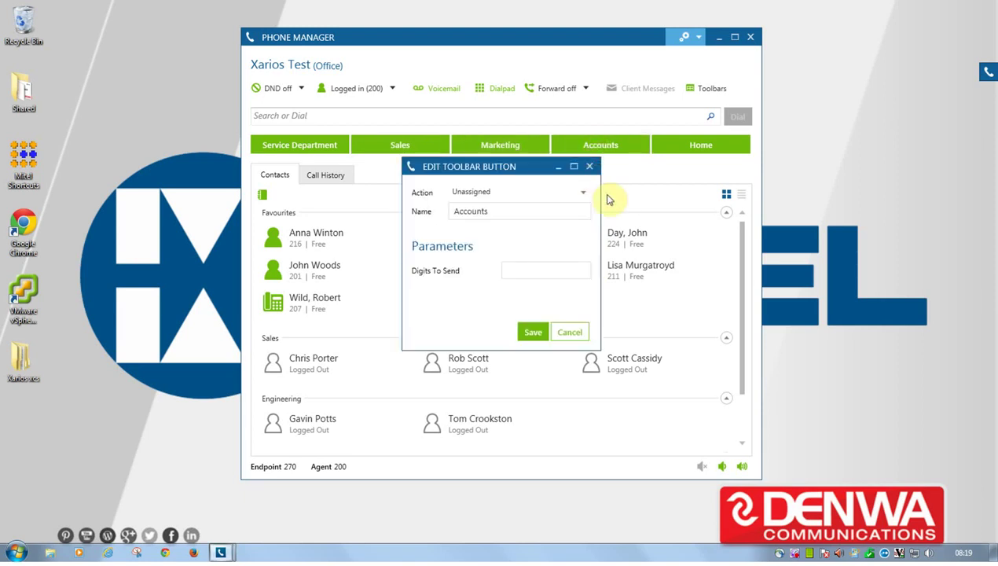
pyautogui.click(550, 194)
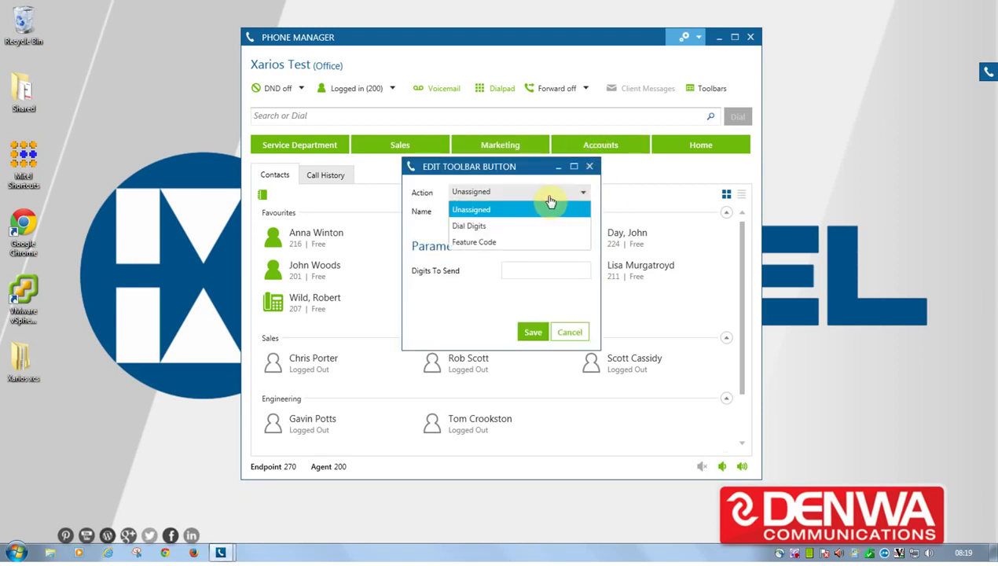
pyautogui.click(492, 243)
pyautogui.click(524, 269)
pyautogui.doubleClick(494, 211)
pyautogui.write('Record call')
pyautogui.press('Tab')
# Enter feature code 385 and save the Record call hotkey.
pyautogui.click(554, 270)
pyautogui.write('385')
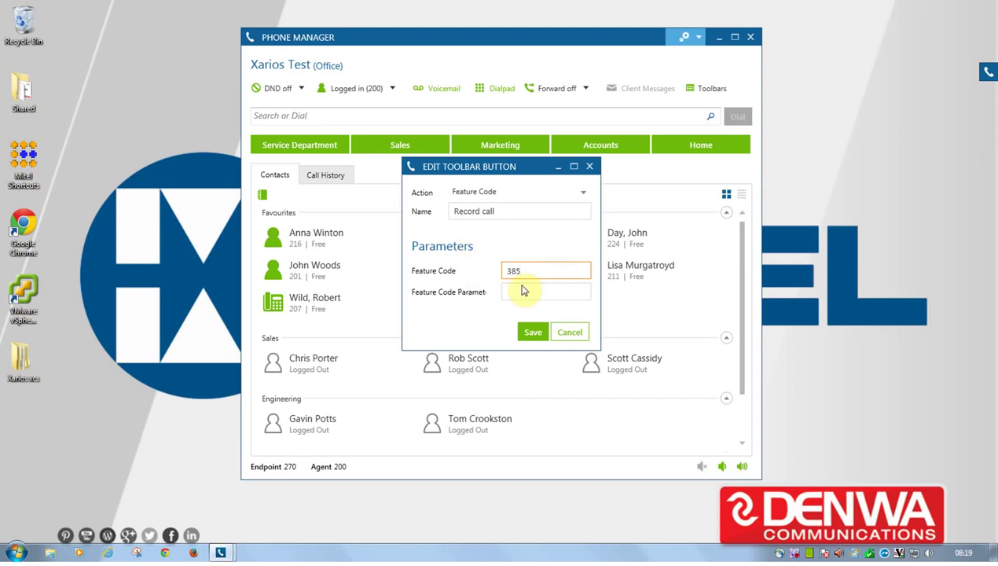
pyautogui.click(524, 292)
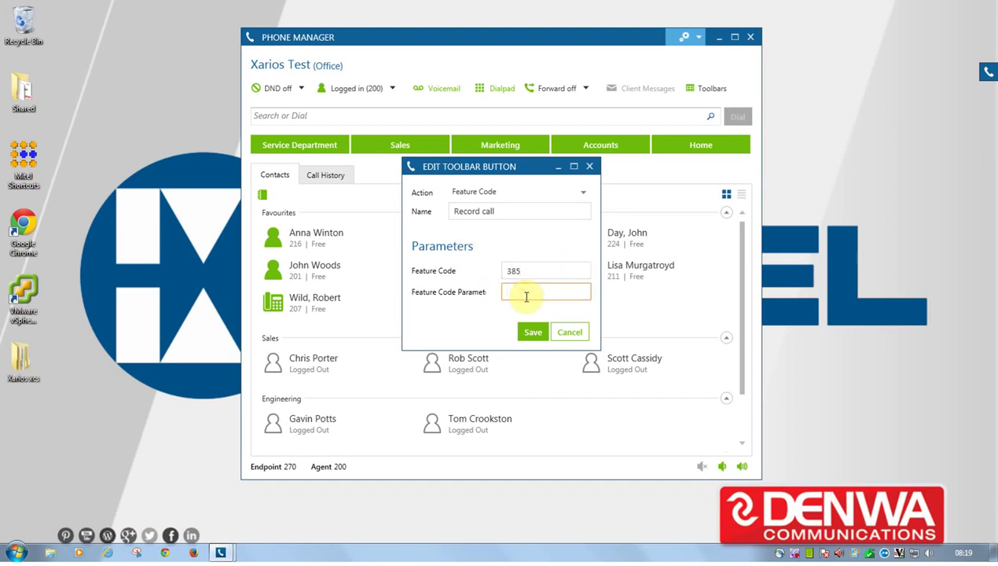
pyautogui.click(534, 332)
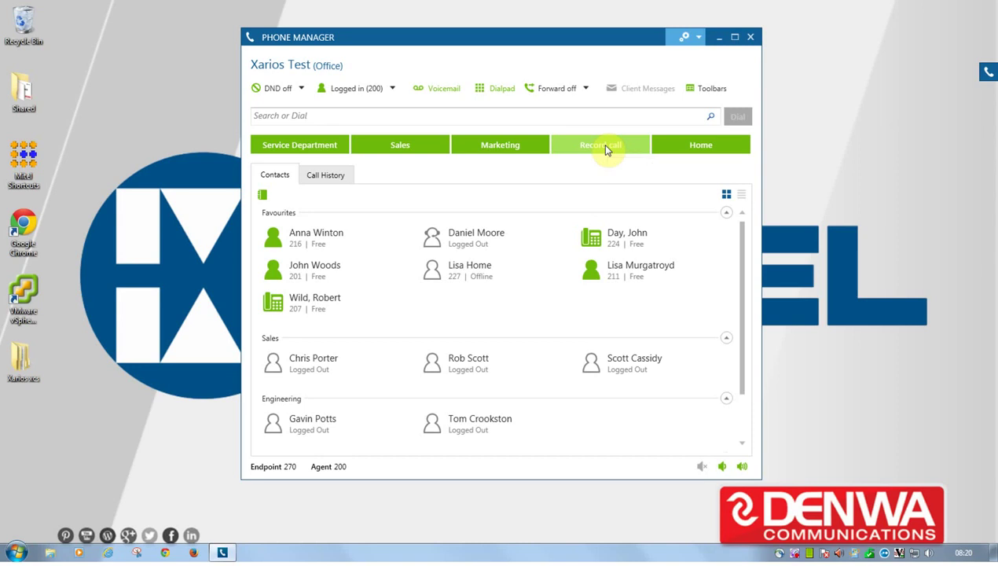
pyautogui.click(344, 37)
pyautogui.moveTo(343, 37); pyautogui.dragTo(336, 34)
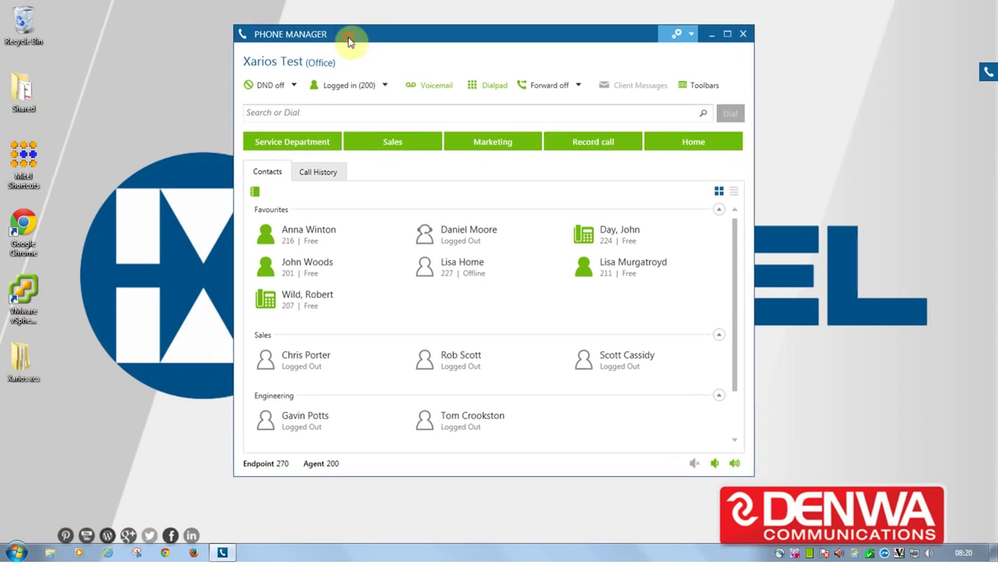
pyautogui.click(752, 476)
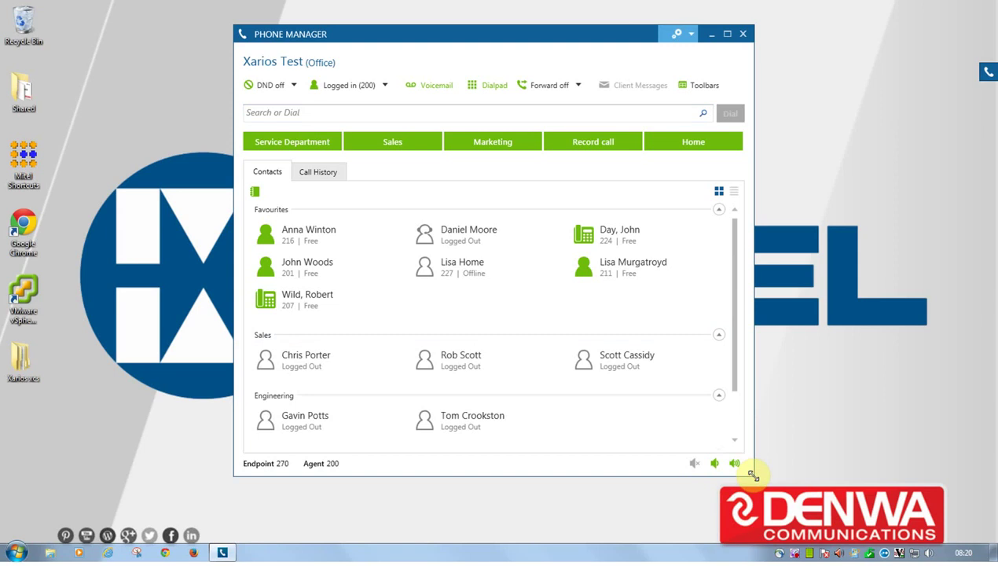
pyautogui.click(753, 475)
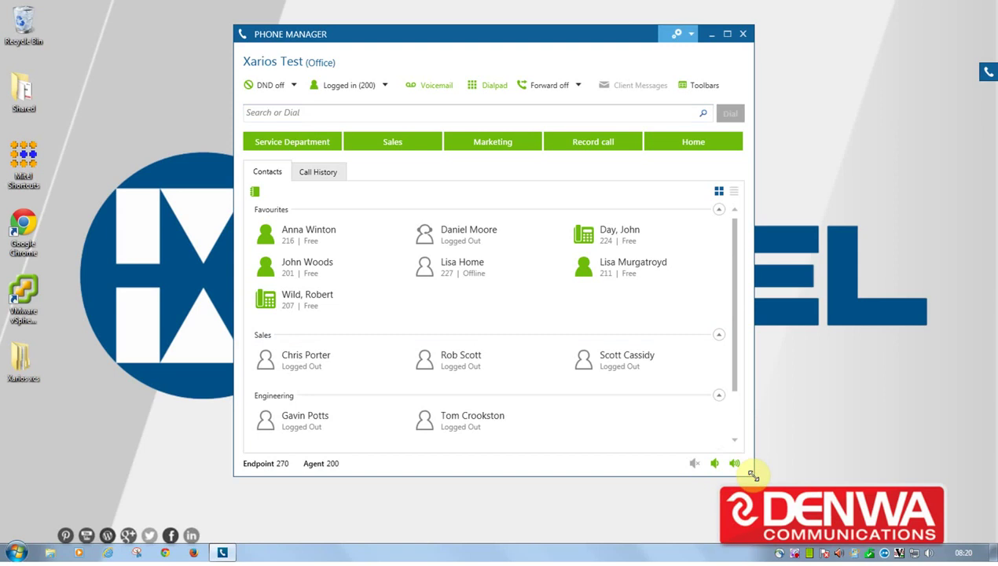